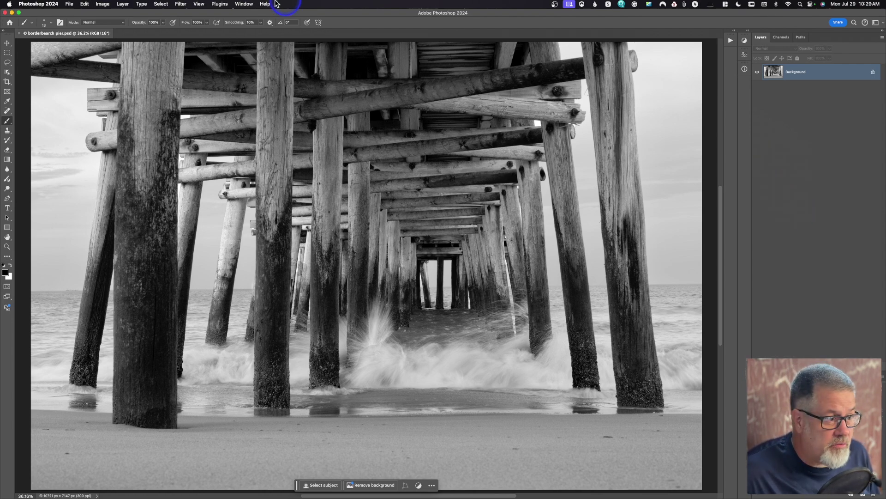
# Step: Open the application preferences and review the General, Interface, Workspace, Tools and History settings
pyautogui.click(45, 5)
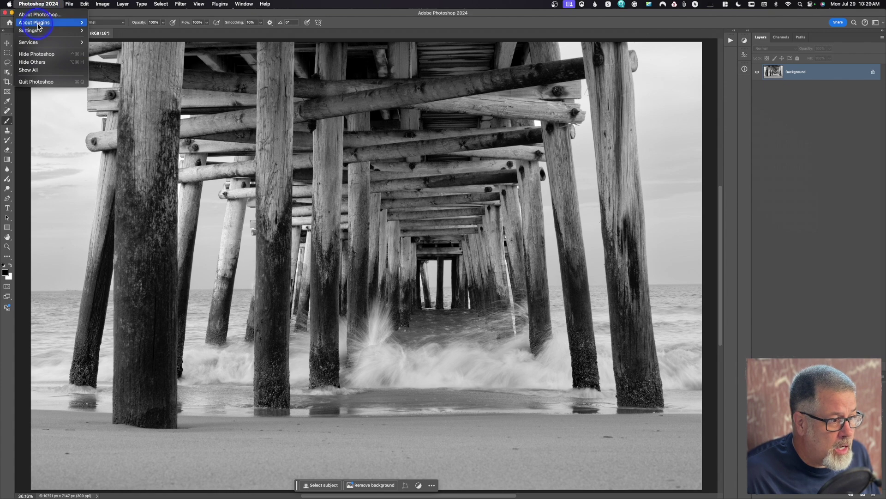
pyautogui.moveTo(39, 30)
pyautogui.click(108, 30)
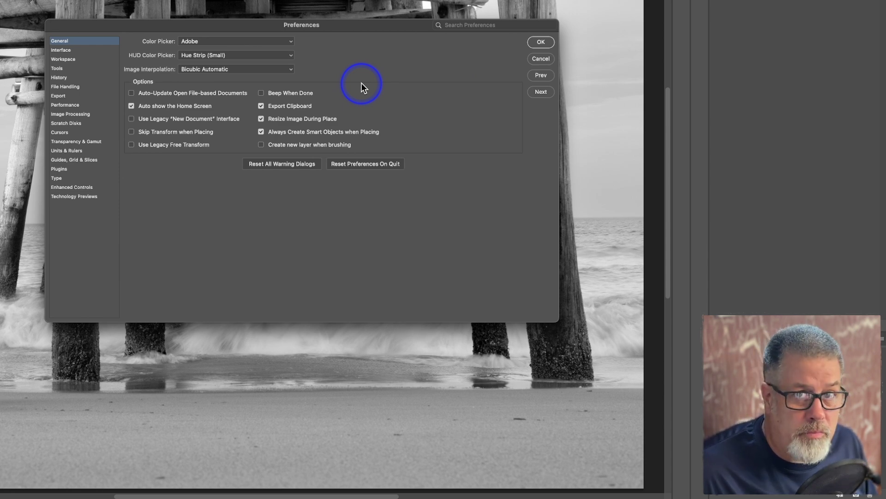
pyautogui.click(544, 93)
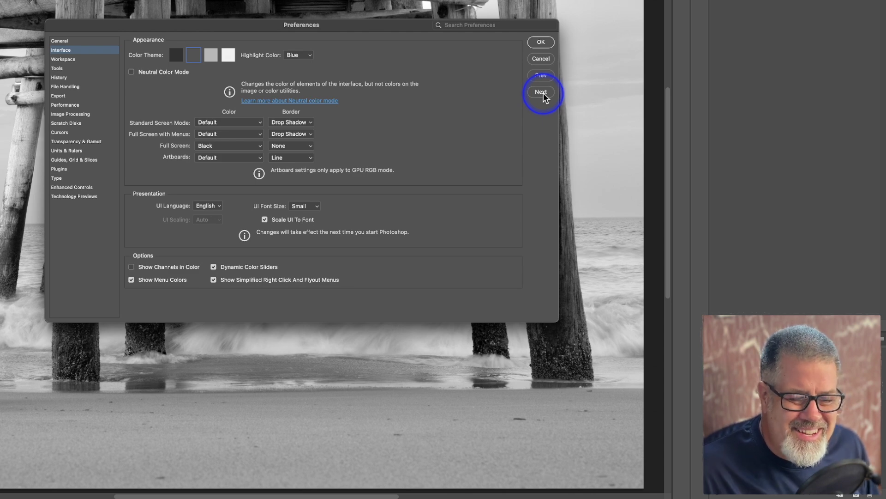
pyautogui.click(544, 93)
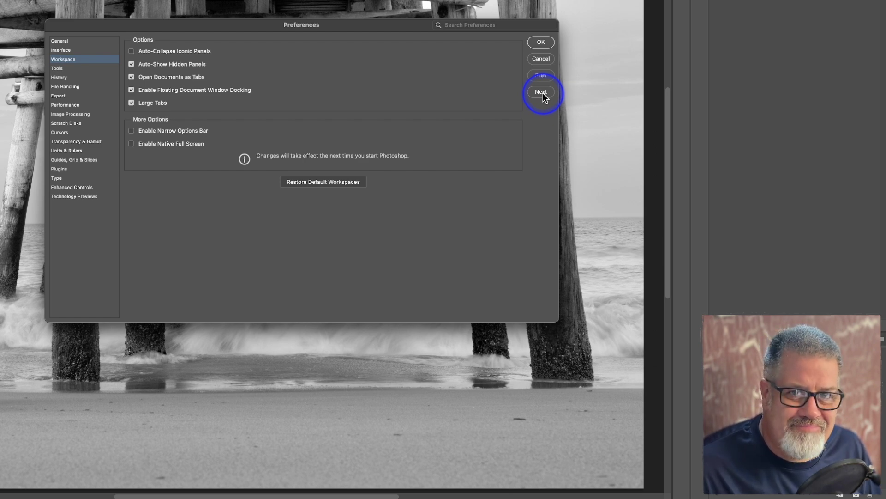
pyautogui.click(541, 92)
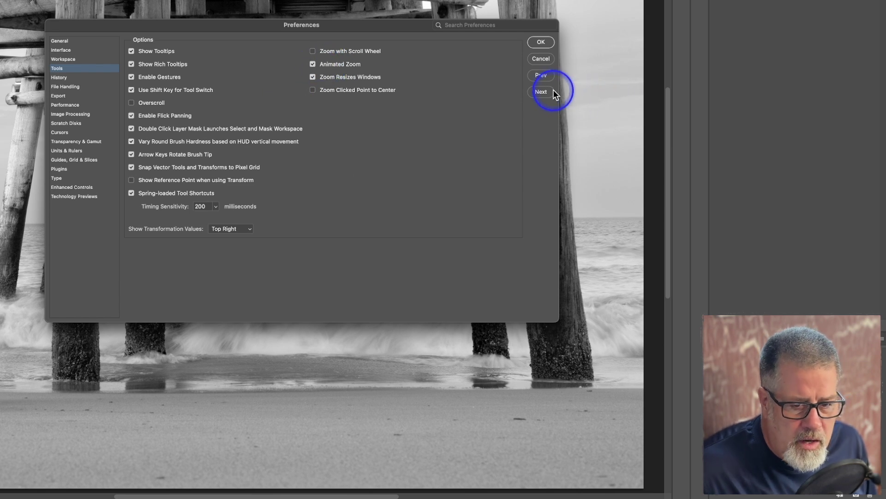
pyautogui.click(540, 92)
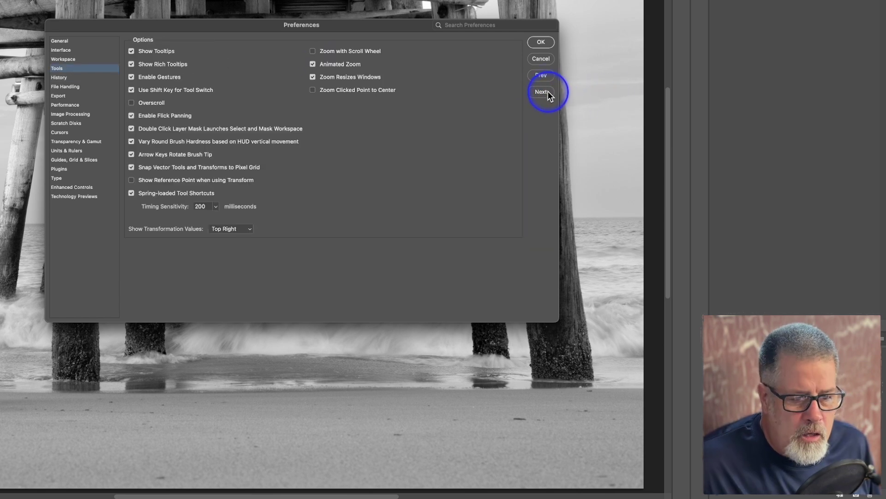
pyautogui.click(548, 93)
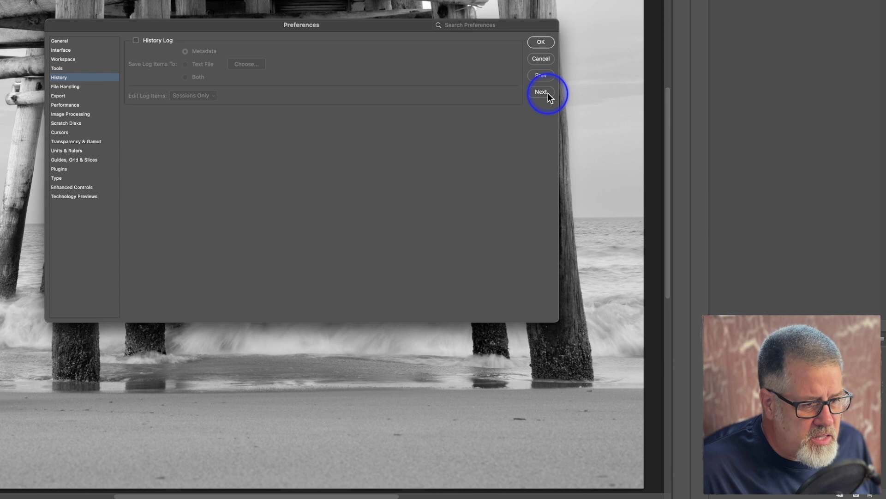
# Step: Enable legacy "Save As" in the File Handling preferences and accept the warning
pyautogui.click(547, 93)
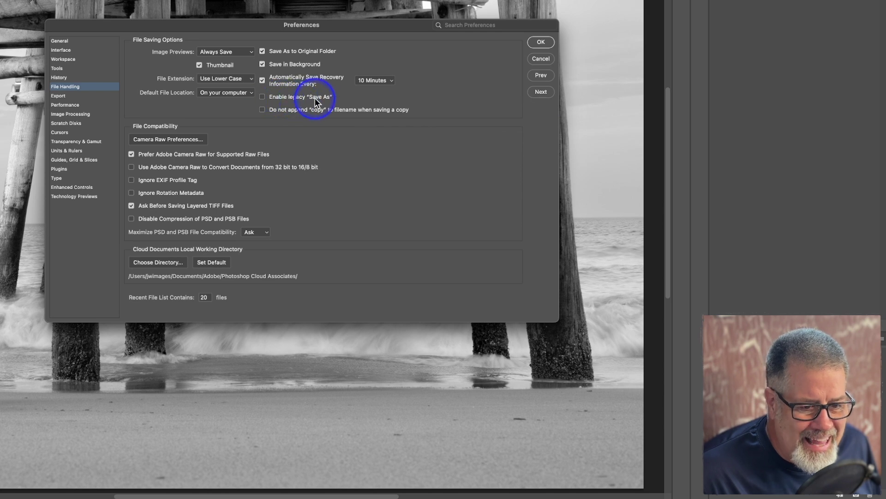
pyautogui.click(262, 97)
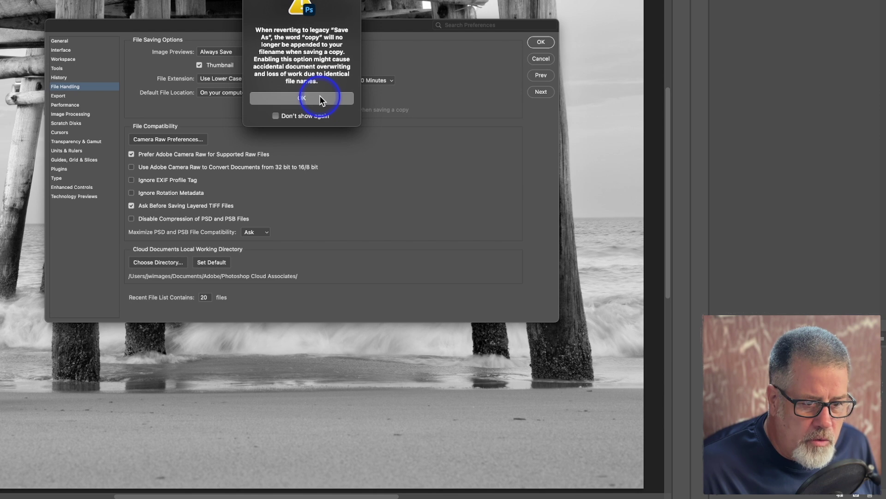
pyautogui.click(321, 97)
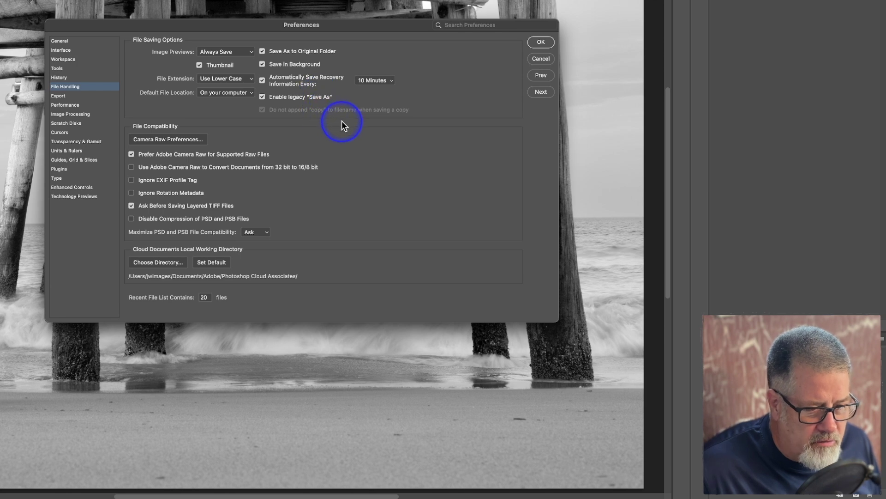
# Step: Set the Quick Export format to JPG with quality 7 in the Export preferences
pyautogui.click(542, 92)
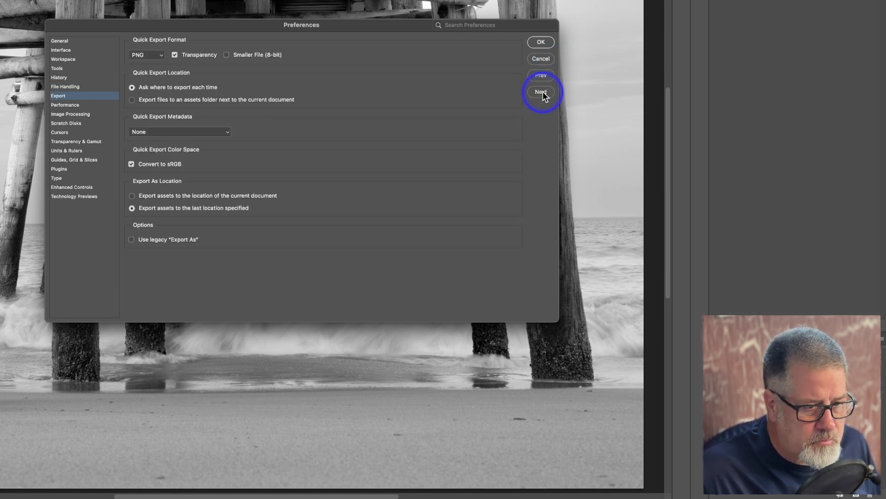
pyautogui.click(153, 55)
pyautogui.click(155, 62)
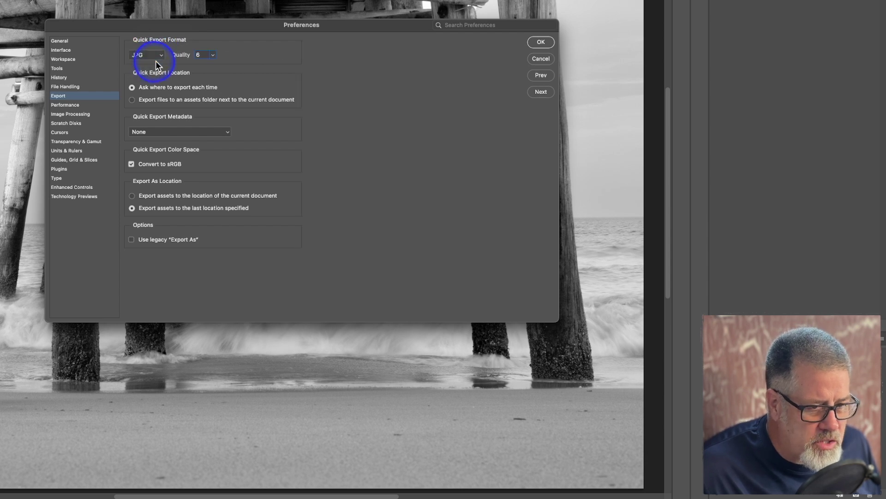
pyautogui.click(213, 54)
pyautogui.moveTo(212, 66); pyautogui.dragTo(238, 66)
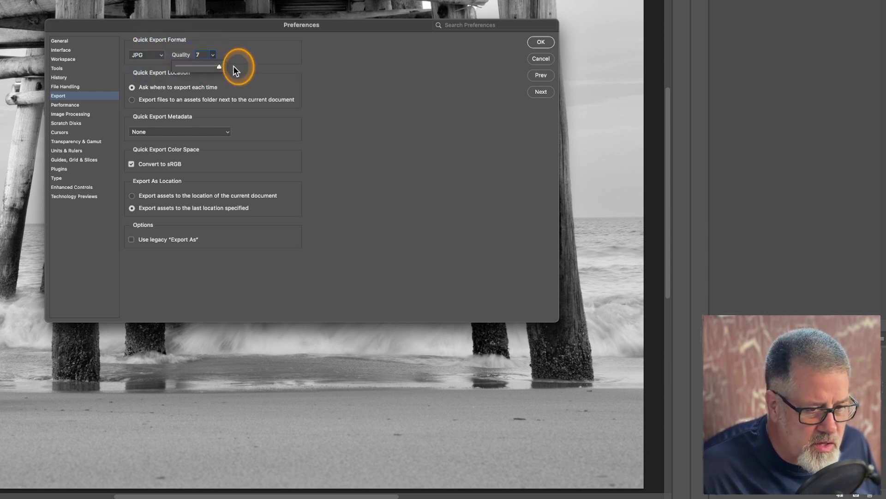
pyautogui.click(417, 142)
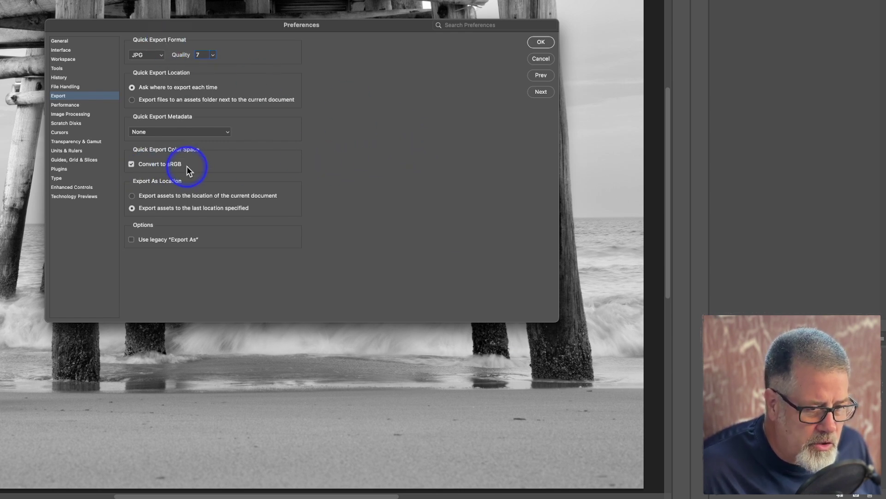
# Step: Set Select Subject and Remove Background to Cloud (Detailed results), and Selections, Remove Tool and Enhance Detail Processing to More stable
pyautogui.click(64, 107)
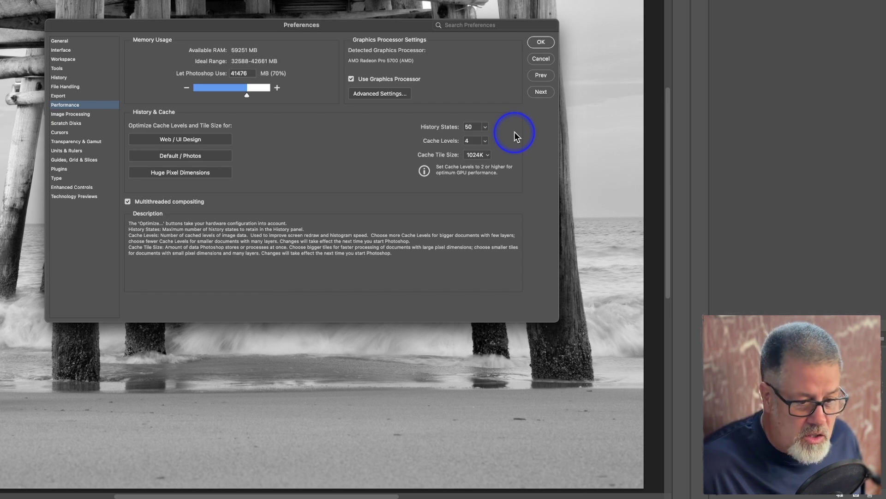
pyautogui.click(542, 92)
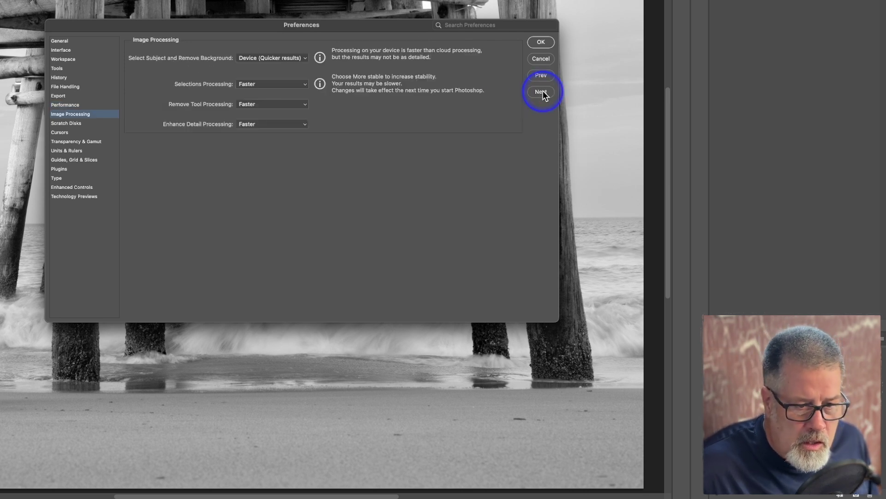
pyautogui.click(272, 58)
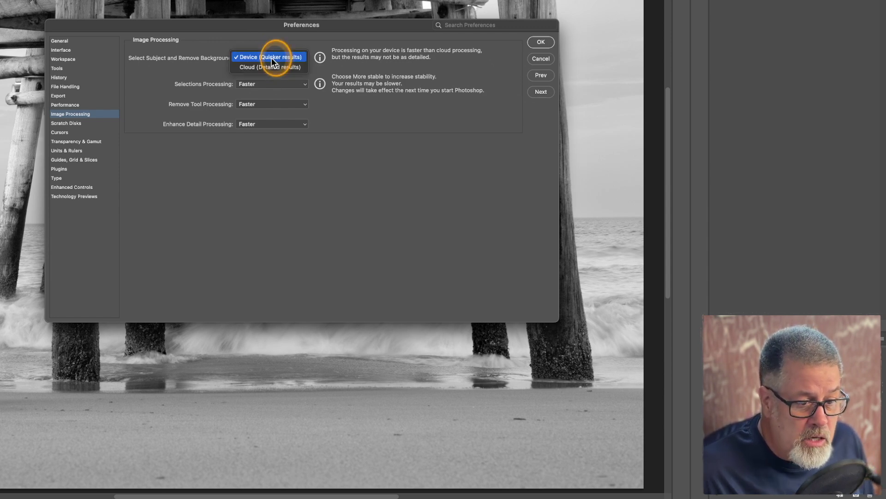
pyautogui.click(276, 68)
pyautogui.moveTo(276, 84); pyautogui.dragTo(277, 91)
pyautogui.click(277, 99)
pyautogui.click(278, 115)
pyautogui.click(277, 125)
pyautogui.click(277, 130)
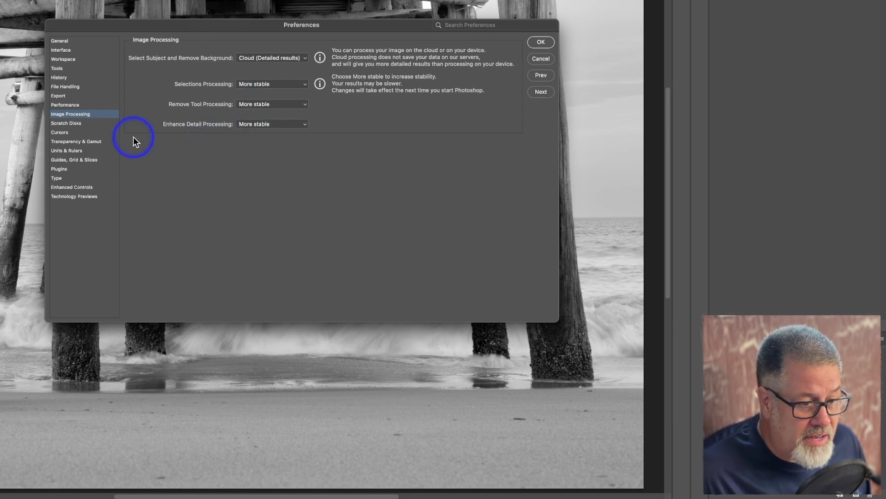
# Step: Check the Scratch Disks, Cursors and Transparency & Gamut preferences, and set the ruler units to Inches
pyautogui.click(72, 124)
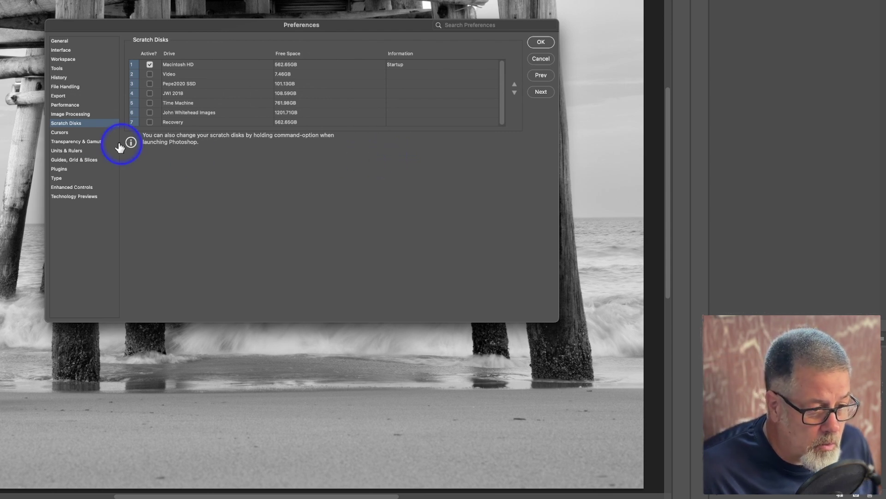
pyautogui.click(74, 134)
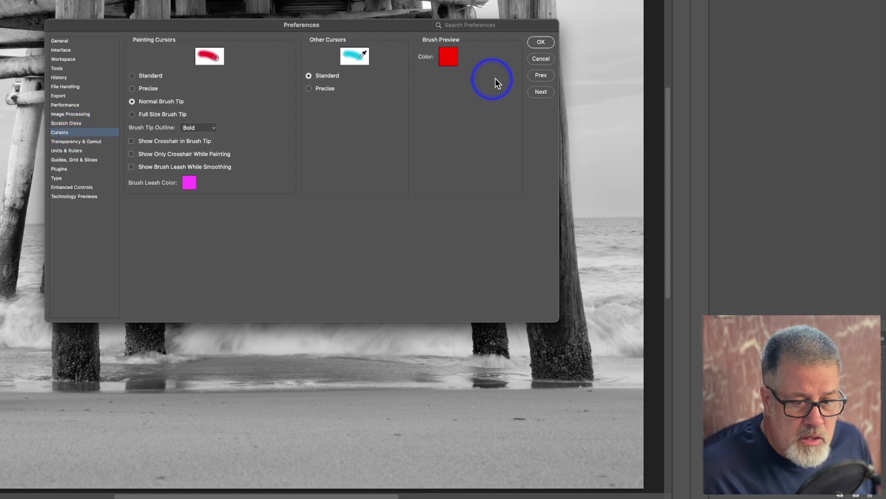
pyautogui.click(541, 91)
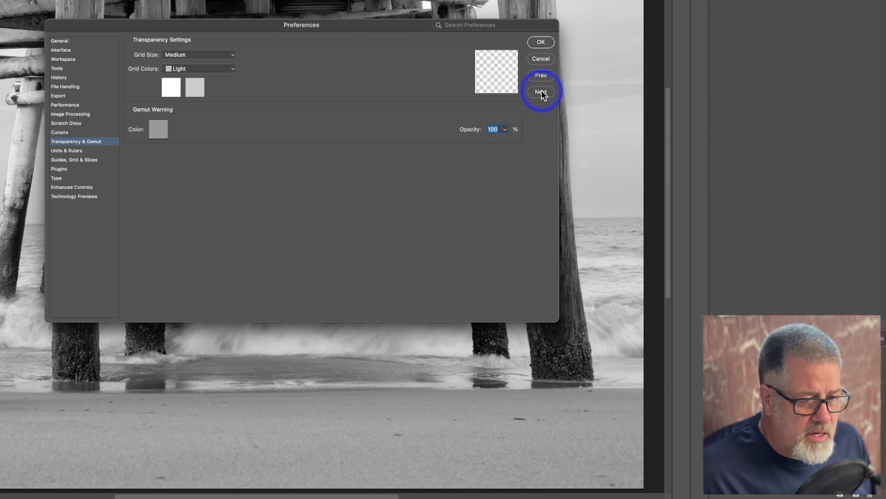
pyautogui.click(542, 92)
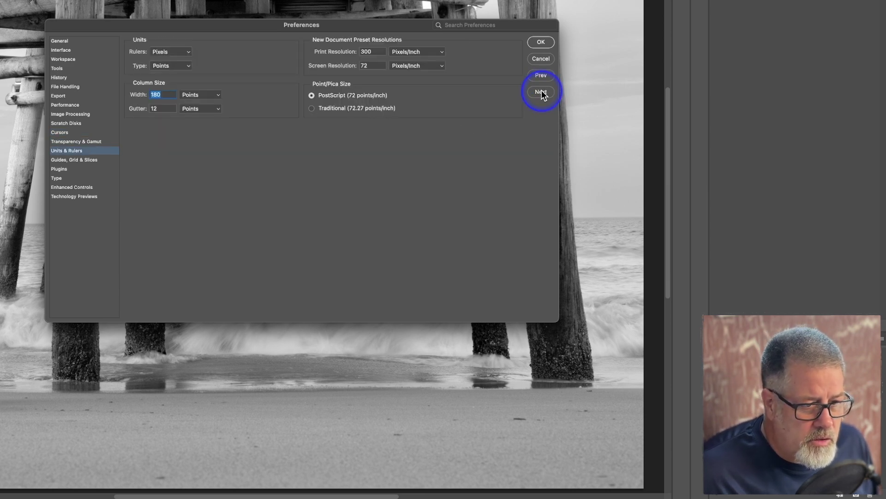
pyautogui.click(164, 53)
pyautogui.click(171, 60)
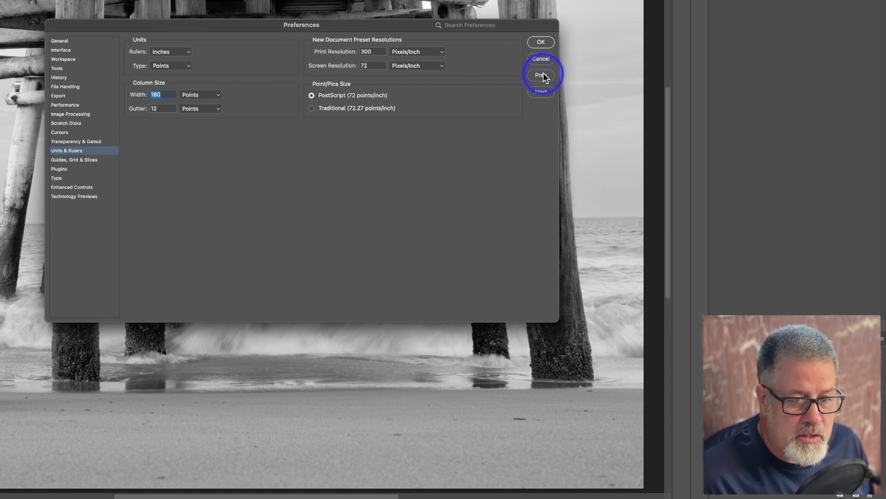
# Step: Review the remaining preference pages from Guides, Grid & Slices through Technology Previews and apply the preferences
pyautogui.click(542, 91)
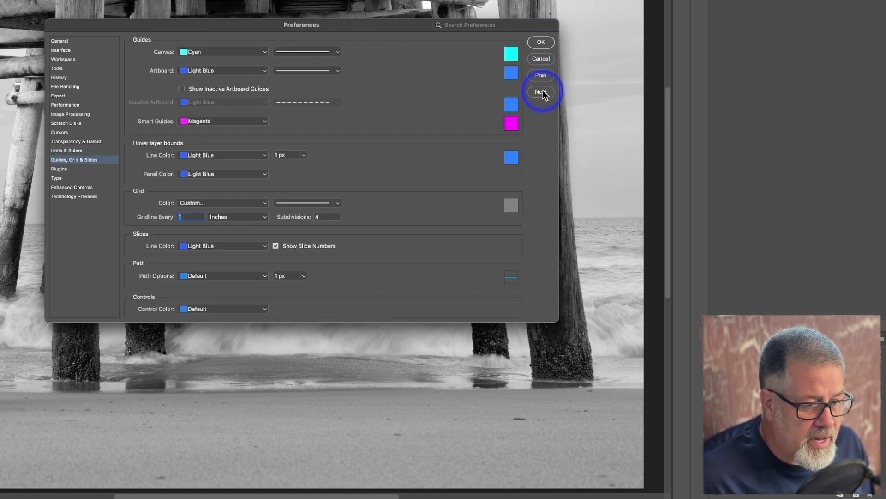
pyautogui.click(542, 92)
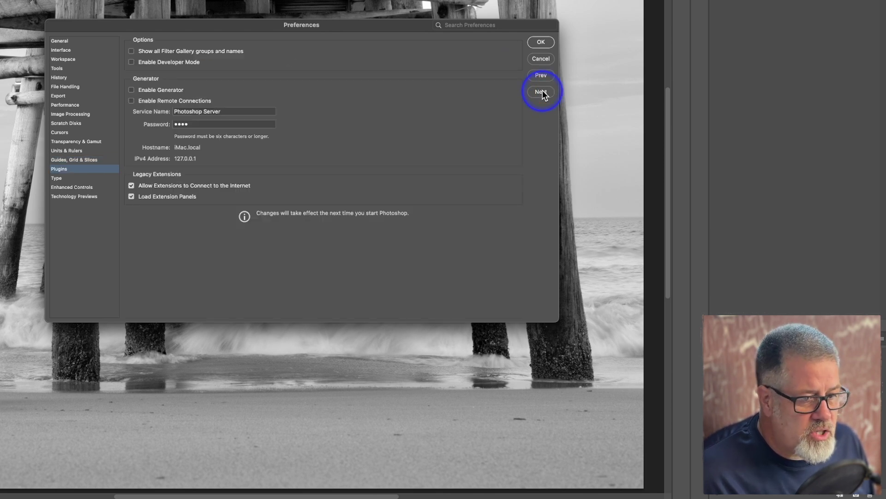
pyautogui.click(542, 92)
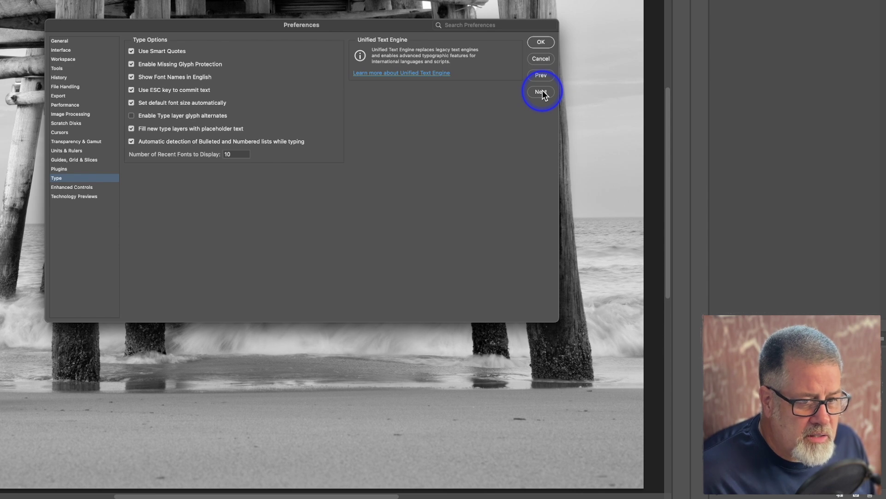
pyautogui.click(542, 92)
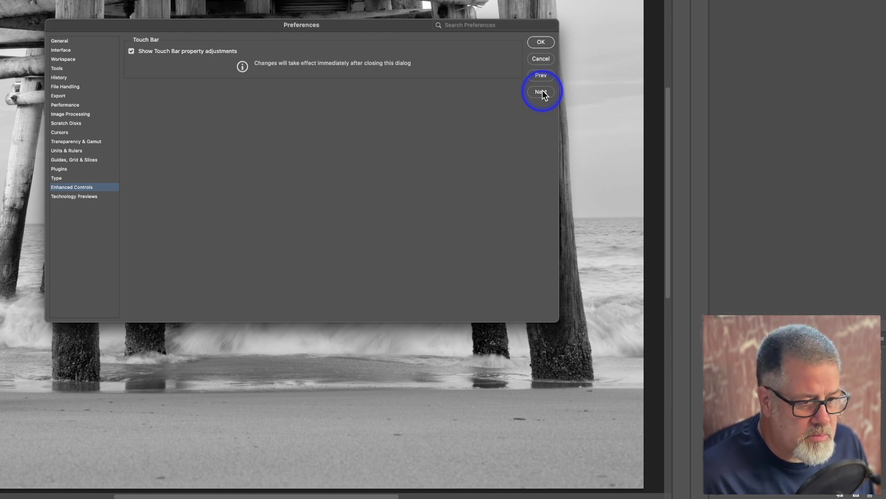
pyautogui.click(542, 91)
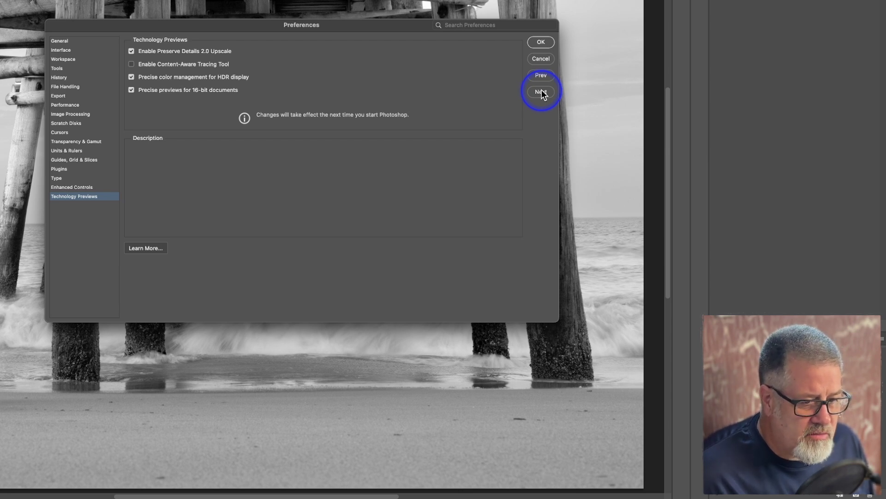
pyautogui.click(542, 42)
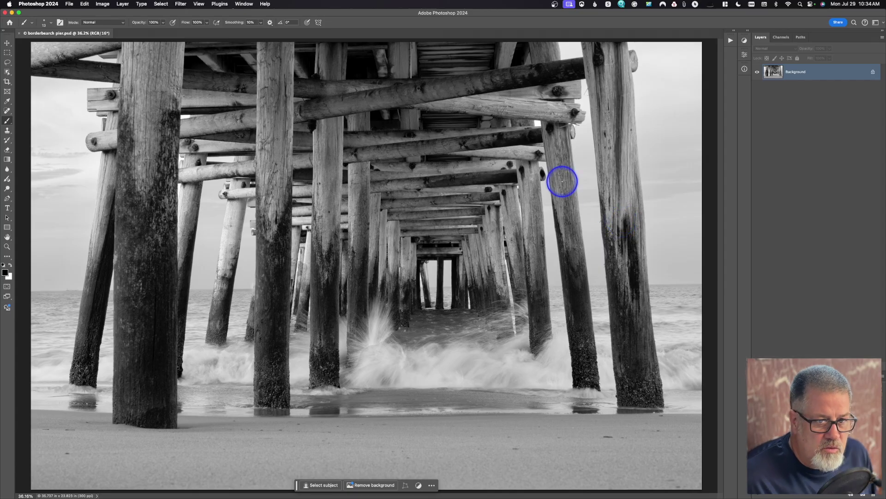
# Step: Set the RGB working space to Adobe RGB (1998) in the Color Settings
pyautogui.click(85, 5)
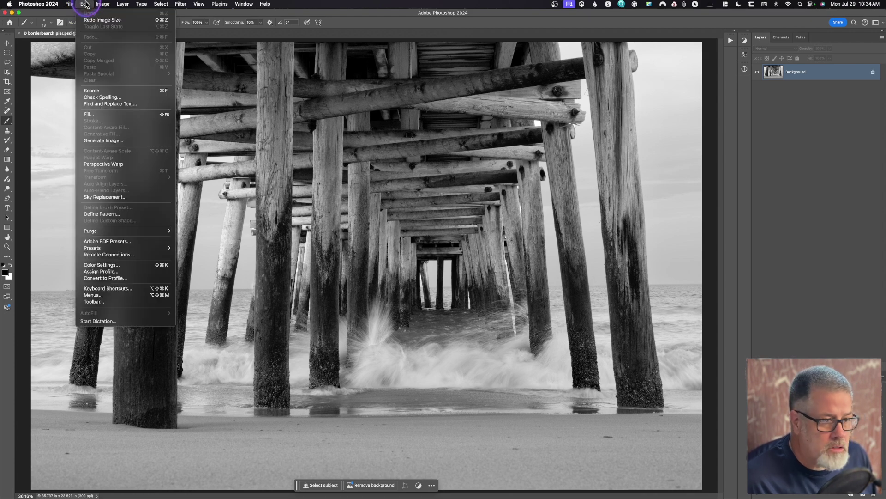
pyautogui.click(108, 266)
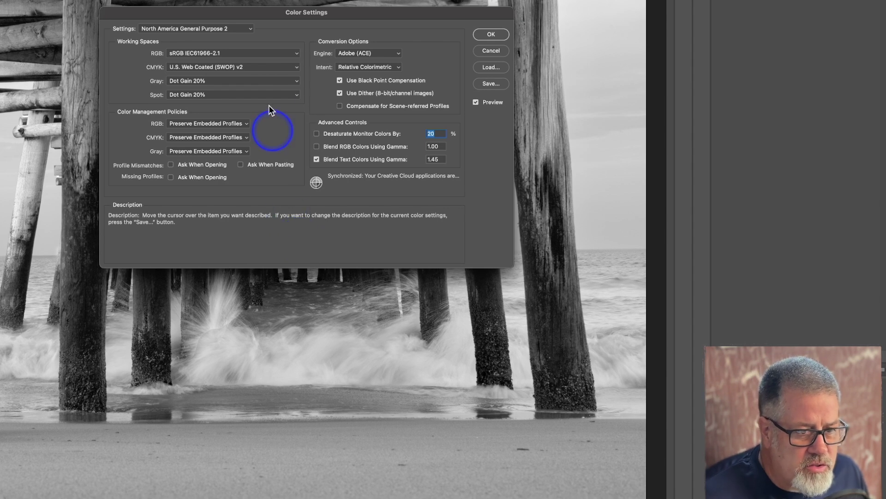
pyautogui.click(194, 54)
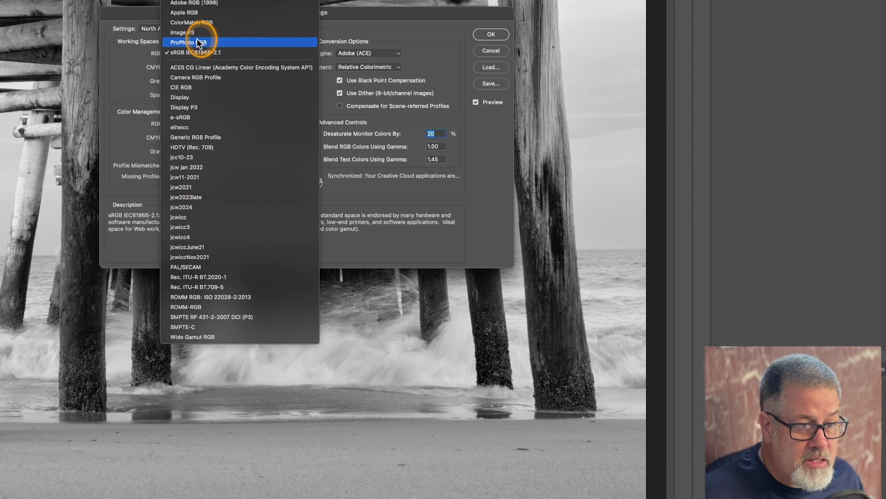
pyautogui.click(193, 7)
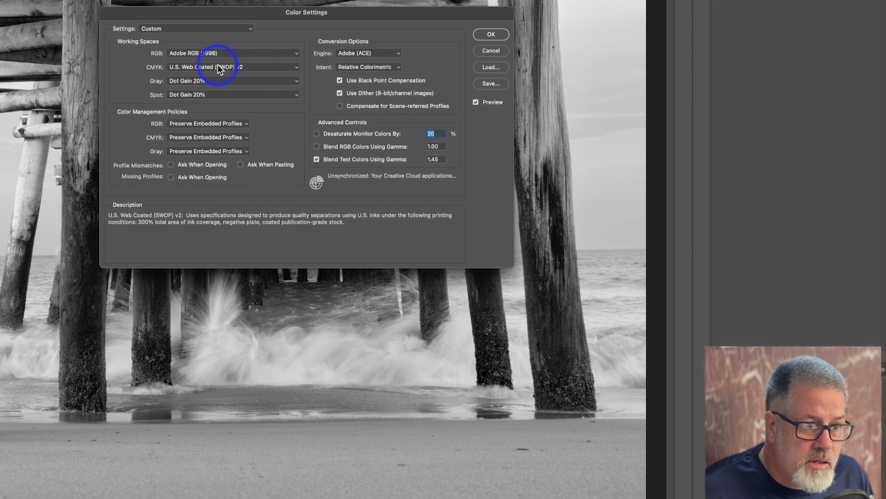
# Step: Keep U.S. Web Coated (SWOP) v2 as the CMYK working space and set the Gray working space to Gray Gamma 2.2
pyautogui.click(218, 65)
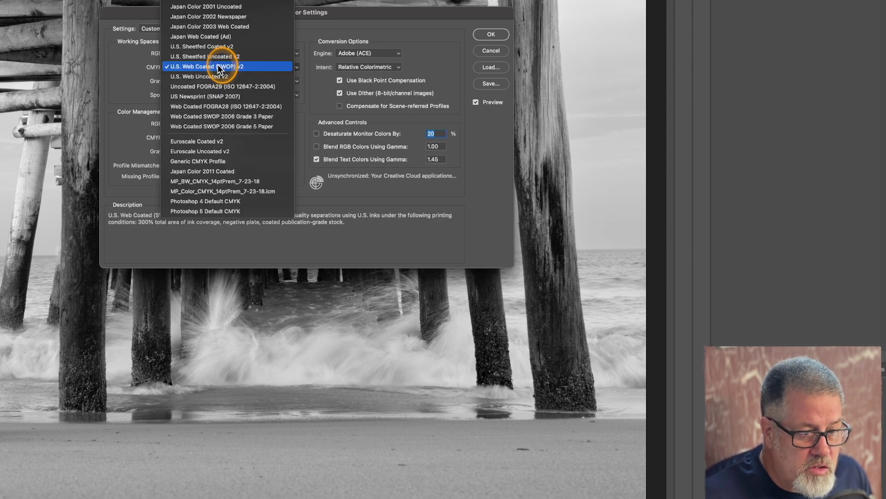
pyautogui.click(217, 64)
pyautogui.click(215, 81)
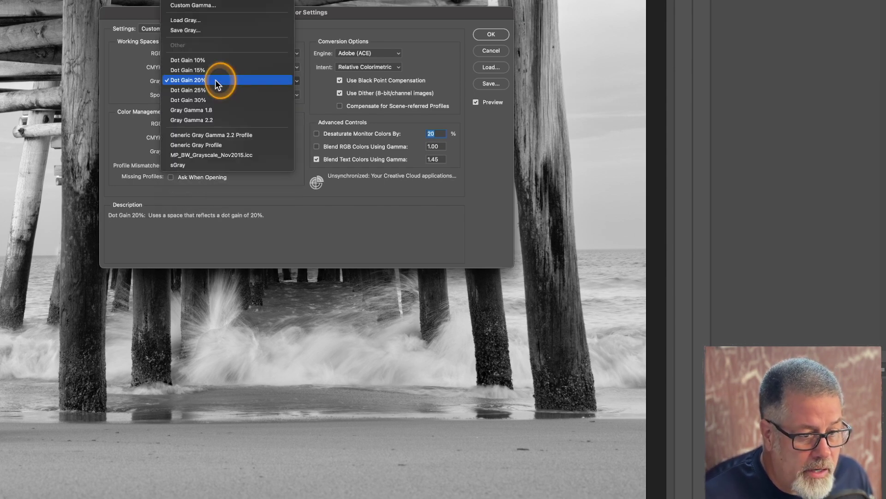
pyautogui.click(225, 123)
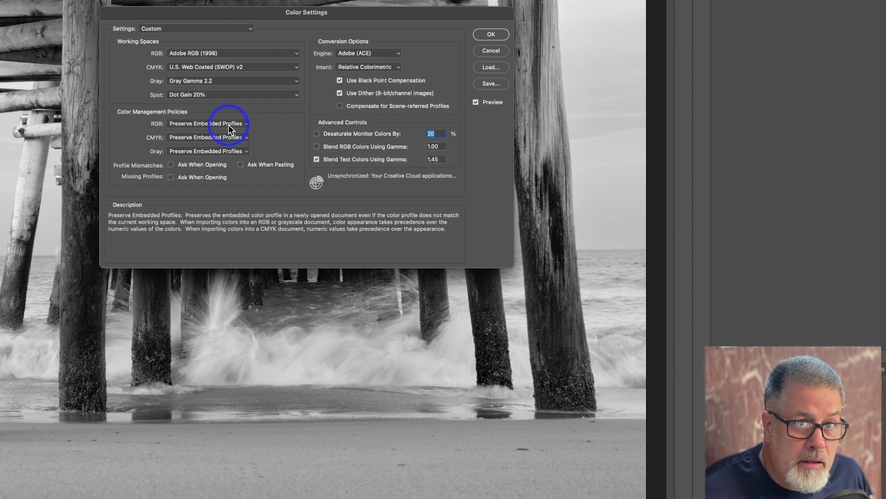
# Step: Set all color management policies to convert to the working space, enable Ask When Opening for profile mismatches and missing profiles, and apply
pyautogui.moveTo(229, 124); pyautogui.dragTo(228, 157)
pyautogui.click(229, 150)
pyautogui.click(170, 165)
pyautogui.click(171, 176)
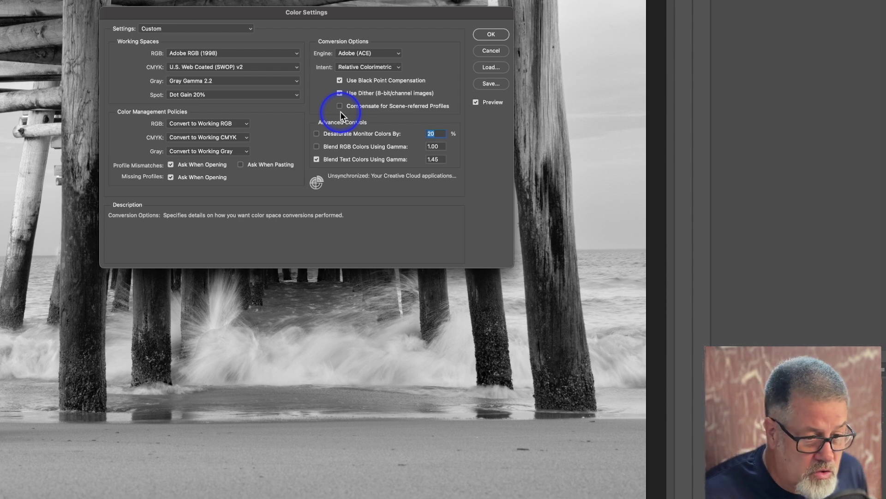
pyautogui.click(492, 34)
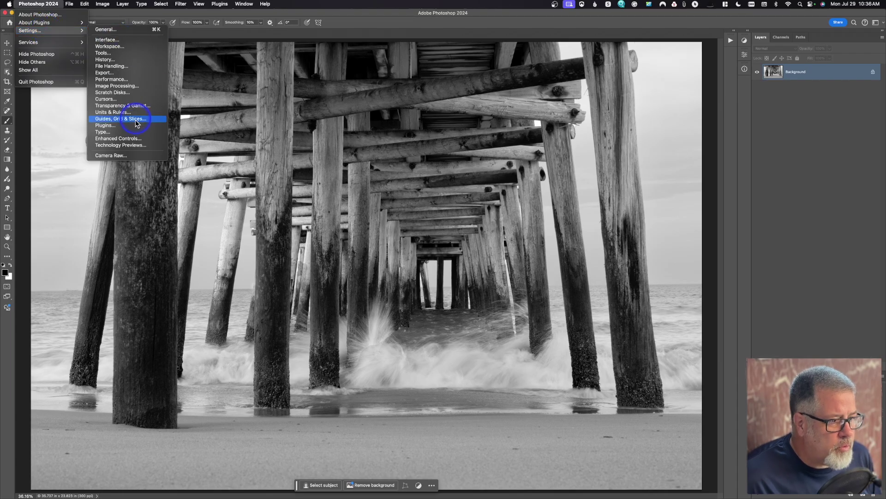
# Step: Open the Camera Raw preferences and set the workflow color space to Adobe RGB (1998)
pyautogui.click(123, 156)
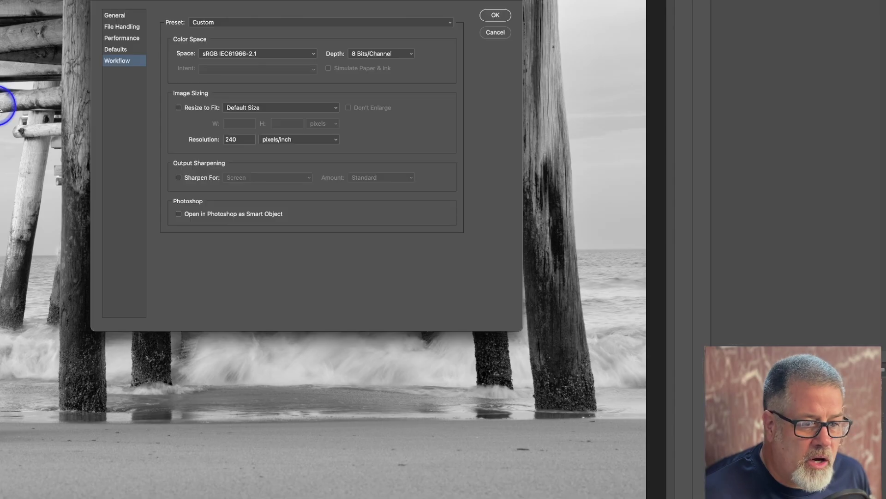
pyautogui.click(121, 16)
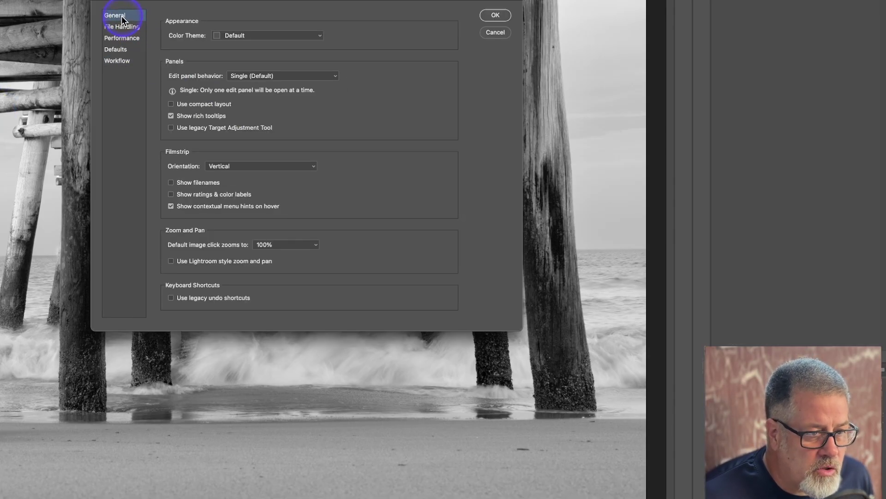
pyautogui.click(115, 60)
pyautogui.click(213, 55)
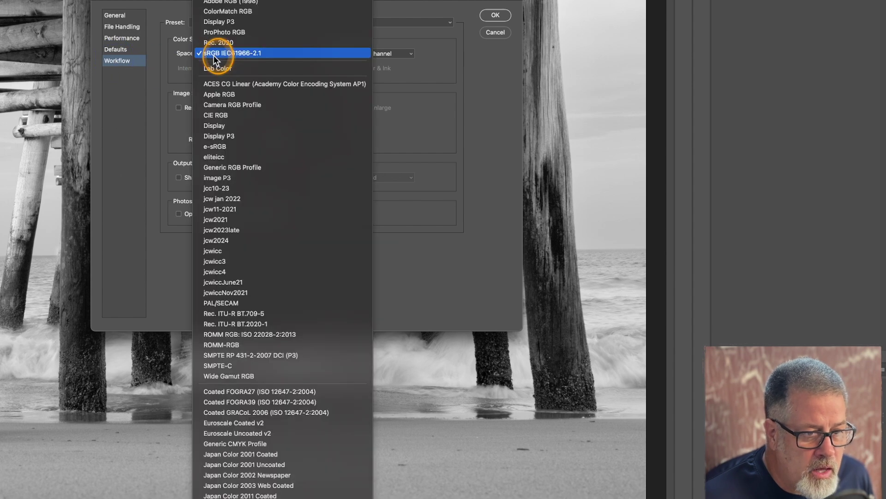
pyautogui.click(225, 2)
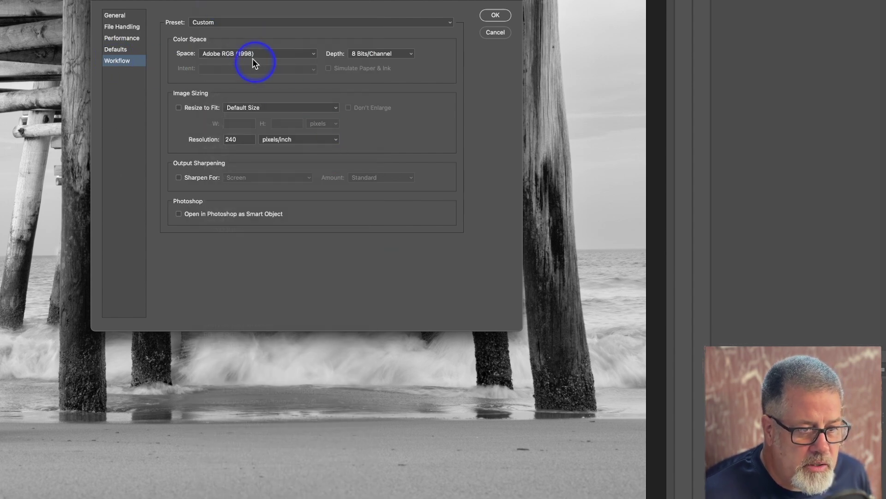
# Step: Set the Camera Raw workflow depth to 16 Bits/Channel and the resolution to 300 pixels/inch, and apply the preferences
pyautogui.click(357, 53)
pyautogui.click(358, 60)
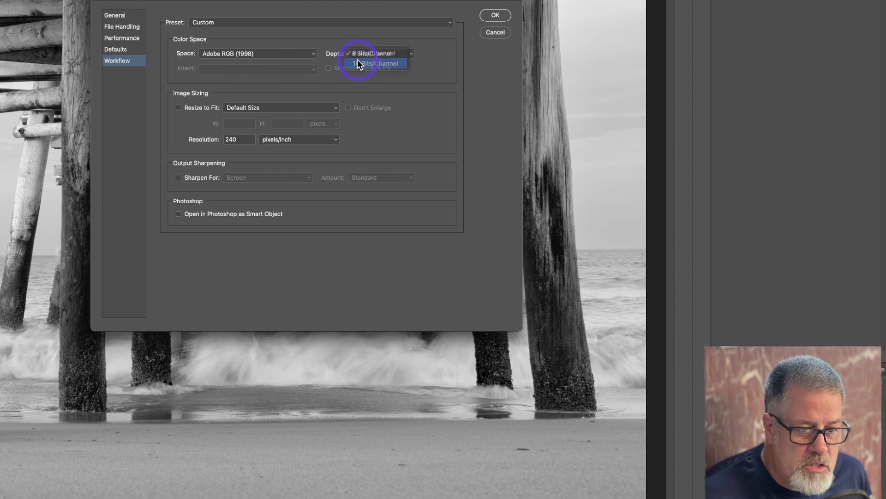
pyautogui.doubleClick(235, 138)
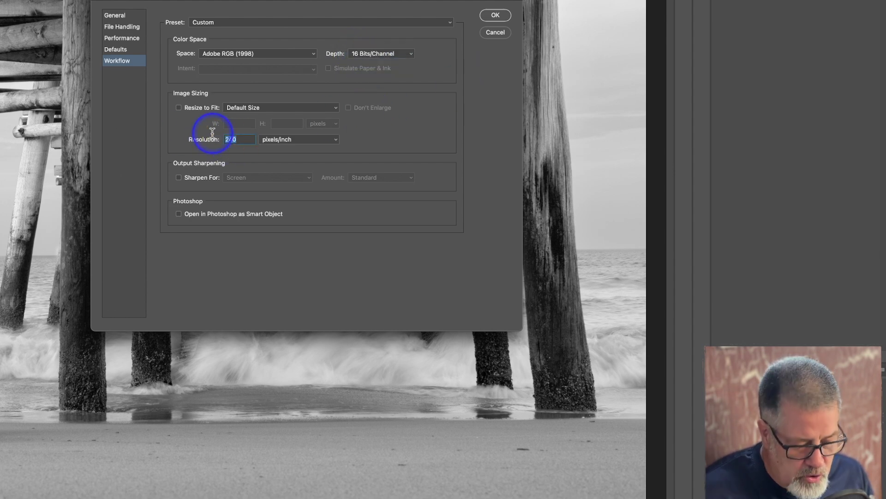
pyautogui.write('300')
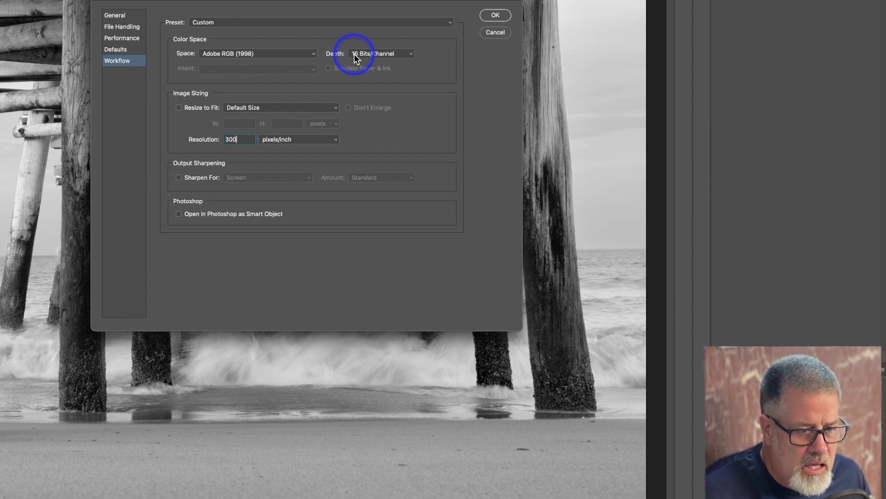
pyautogui.click(501, 17)
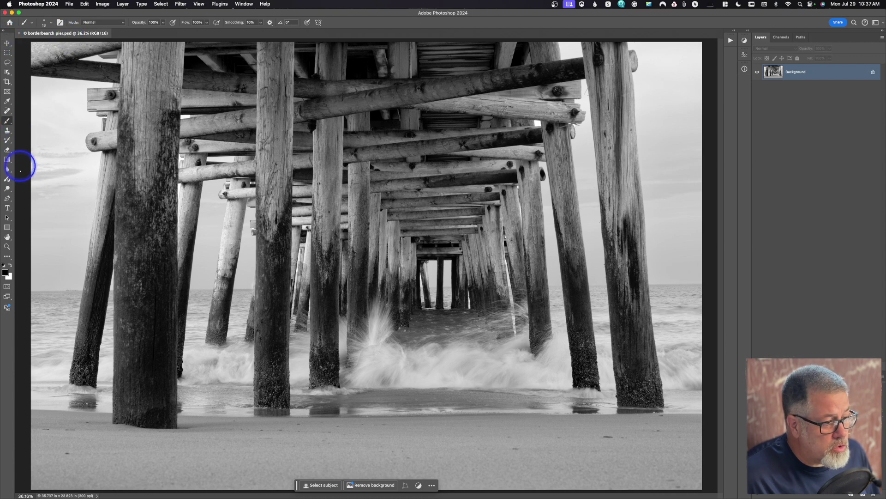
# Step: Expand the tools to two columns and collapse them back to a single column
pyautogui.click(4, 32)
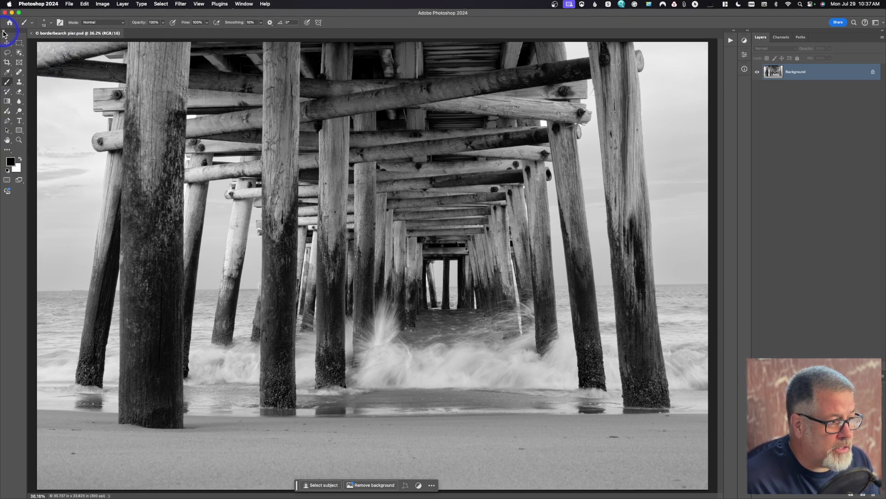
pyautogui.click(3, 33)
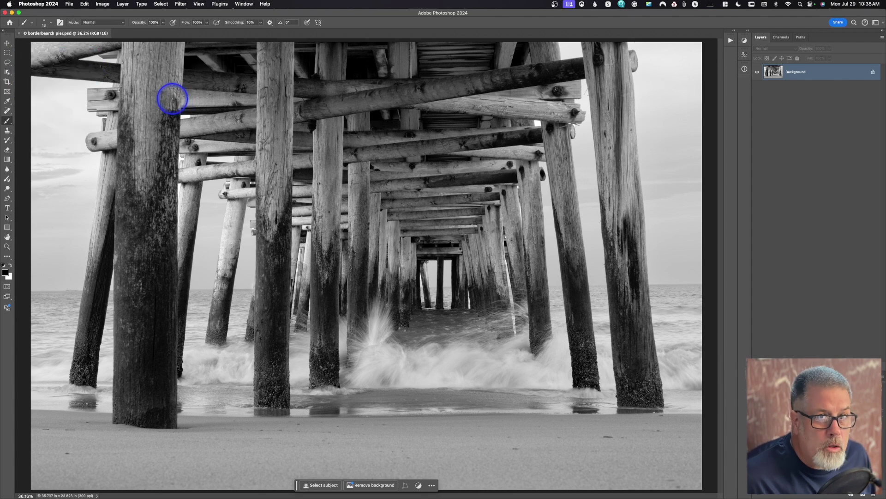
# Step: Try the Artboard Tool grouped with the Move Tool, return to the Move Tool, and view the group's tools again
pyautogui.click(10, 45)
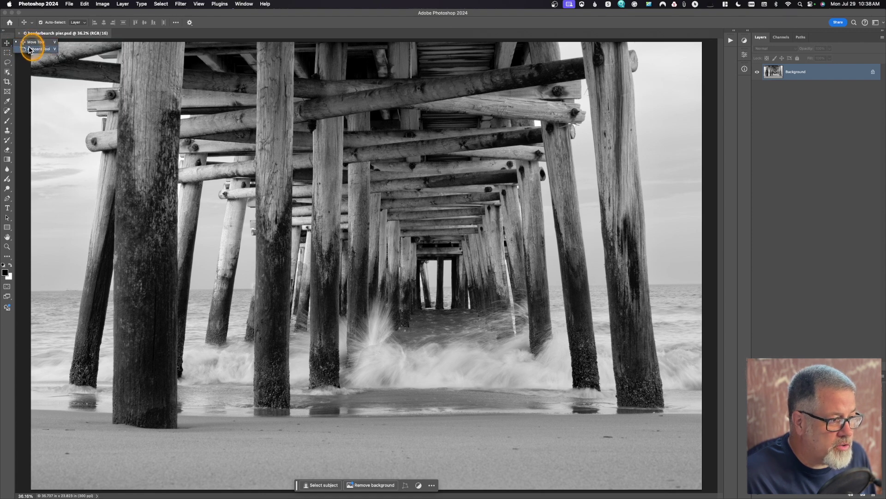
pyautogui.click(29, 50)
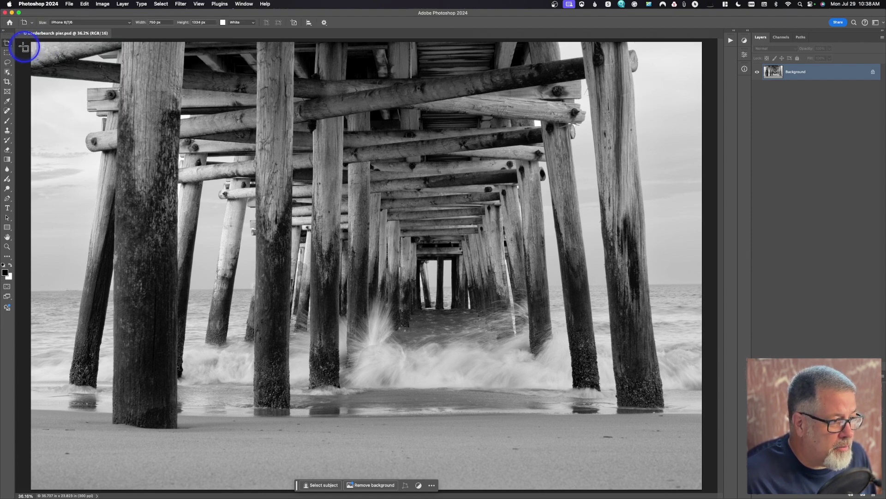
pyautogui.click(11, 48)
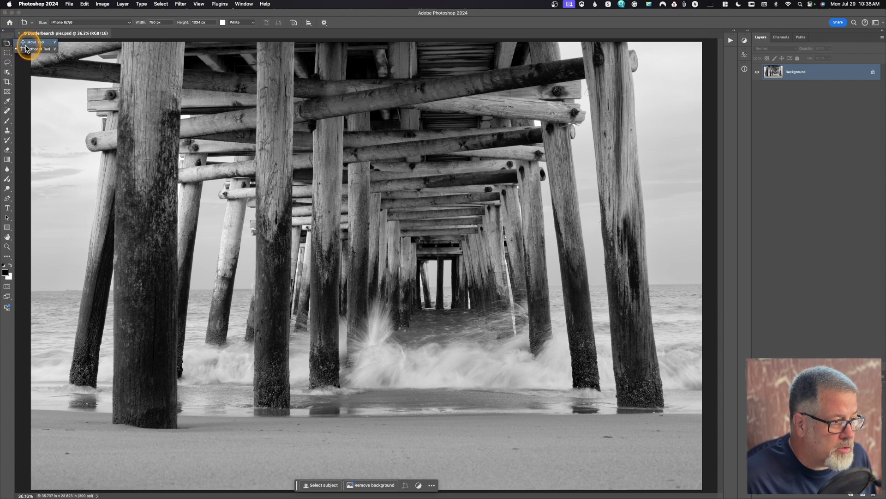
pyautogui.click(28, 44)
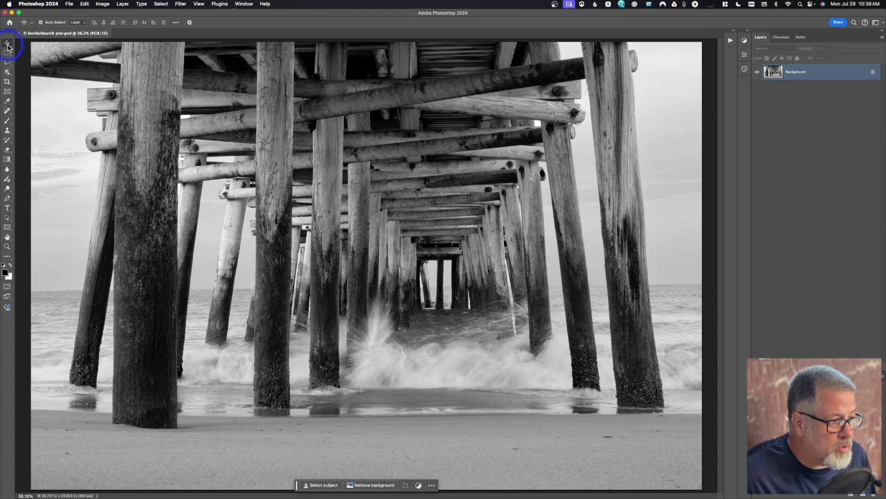
pyautogui.click(10, 47)
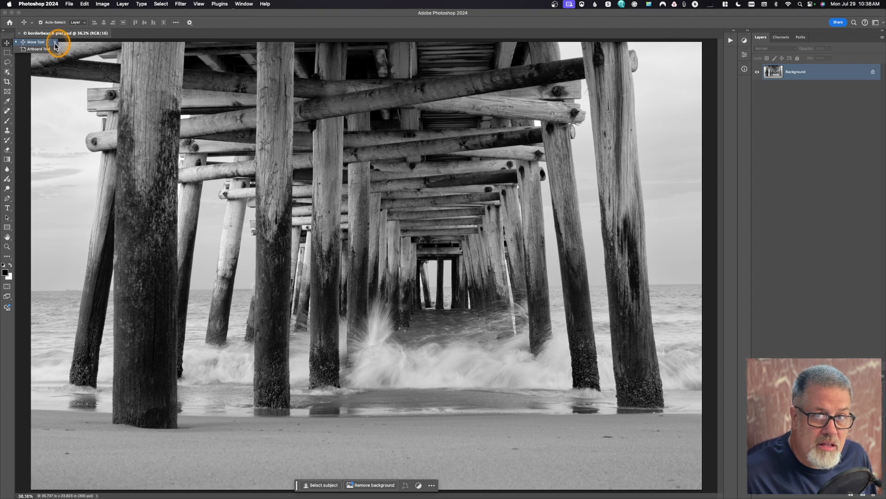
pyautogui.click(10, 45)
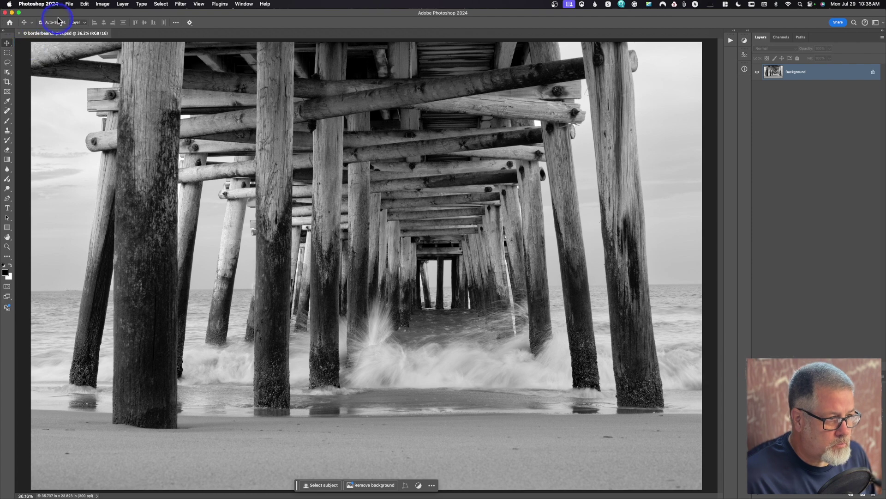
# Step: Open the toolbar customization and separate the Selection Brush Tool from the lasso tools into its own group
pyautogui.click(82, 4)
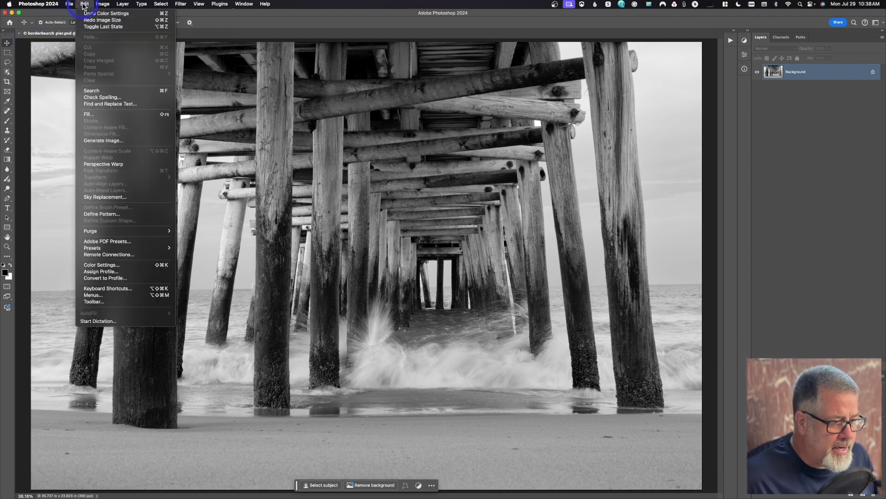
pyautogui.click(125, 303)
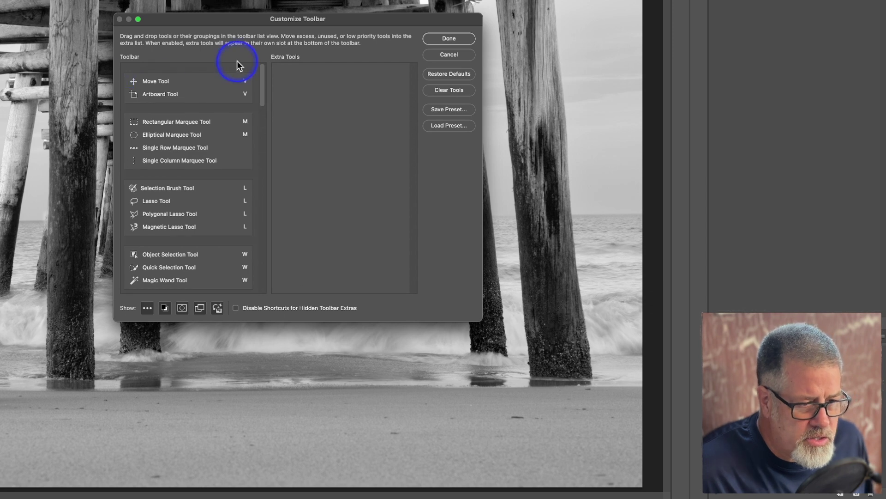
pyautogui.click(157, 84)
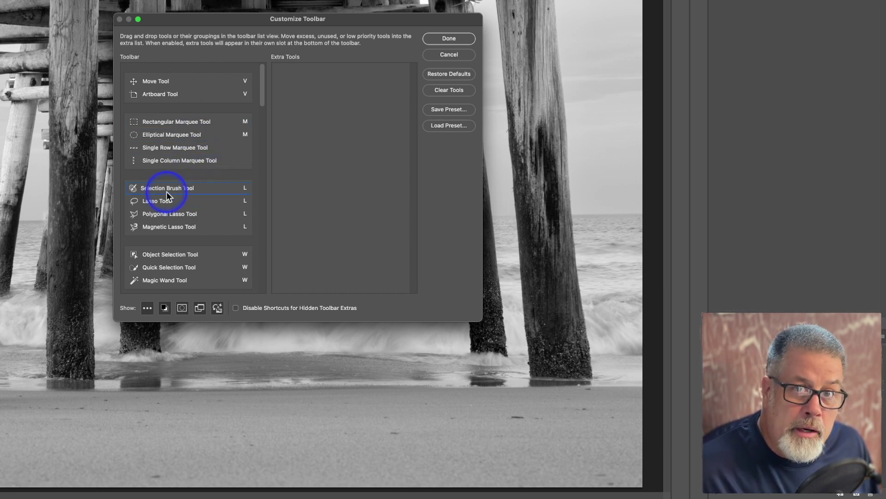
pyautogui.moveTo(165, 188); pyautogui.dragTo(165, 177)
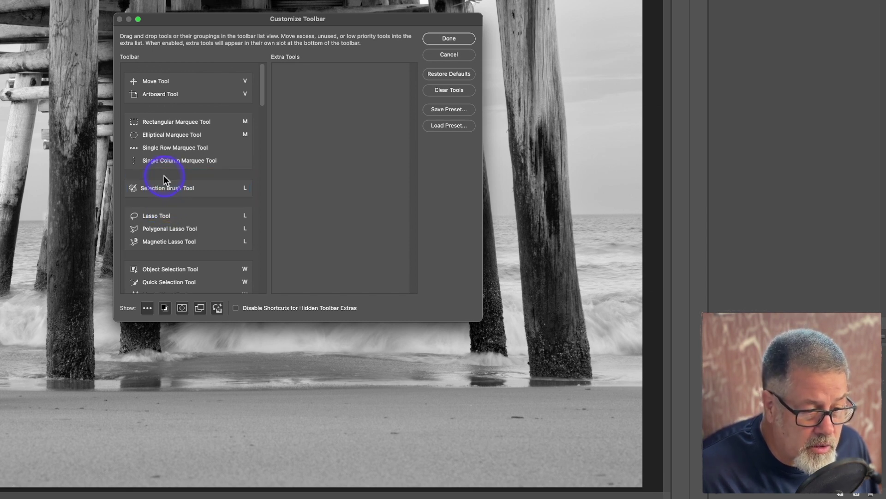
# Step: Split the Lasso Tool into its own group and regroup it with the Polygonal and Magnetic Lasso tools
pyautogui.moveTo(162, 214)
pyautogui.mouseDown()
pyautogui.moveTo(165, 198)
pyautogui.moveTo(162, 214)
pyautogui.mouseUp()
pyautogui.click(168, 244)
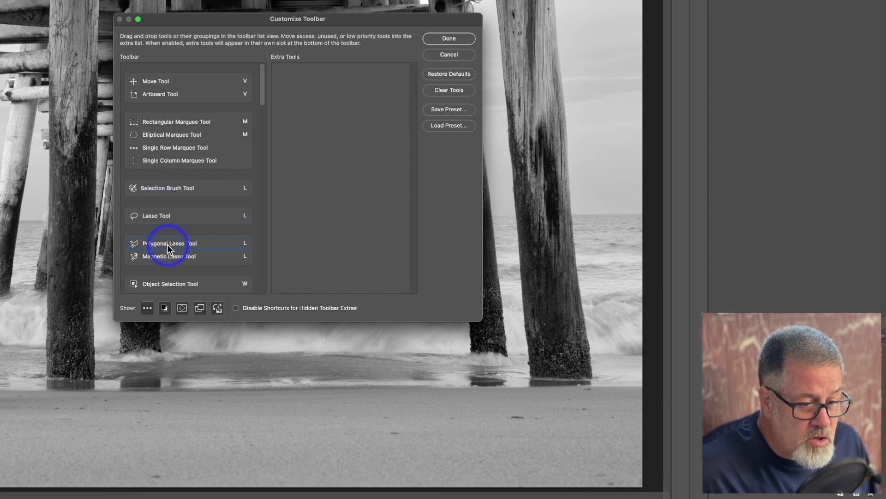
pyautogui.moveTo(167, 243)
pyautogui.mouseDown()
pyautogui.moveTo(174, 202)
pyautogui.moveTo(184, 200)
pyautogui.moveTo(176, 204)
pyautogui.moveTo(173, 173)
pyautogui.moveTo(167, 198)
pyautogui.moveTo(197, 234)
pyautogui.moveTo(207, 212)
pyautogui.moveTo(190, 217)
pyautogui.moveTo(192, 241)
pyautogui.moveTo(186, 237)
pyautogui.mouseUp()
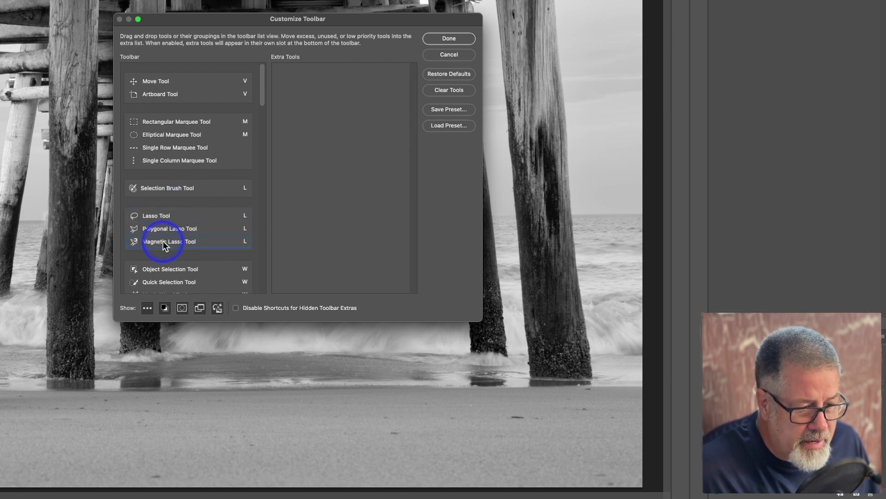
# Step: Move the Magnetic Lasso Tool to the extra tools and separate the Object Selection Tool into its own group
pyautogui.moveTo(162, 240); pyautogui.dragTo(342, 219)
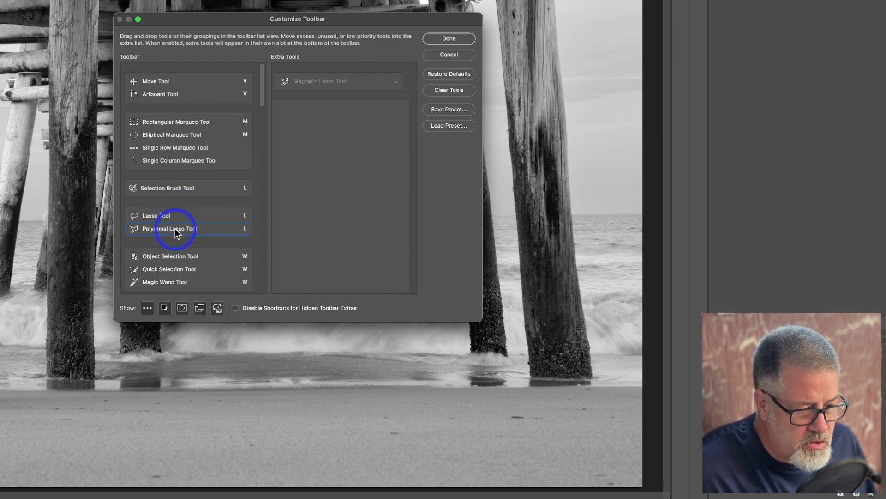
pyautogui.scroll(-3, 182, 221)
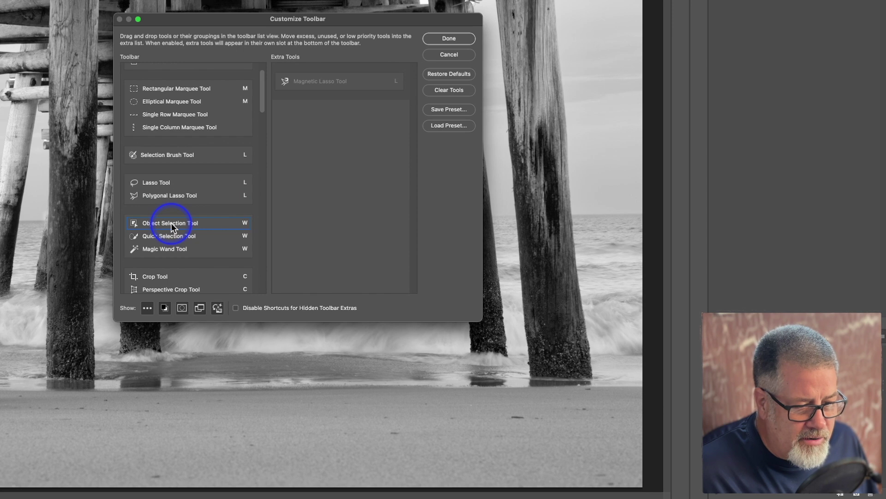
pyautogui.moveTo(170, 223); pyautogui.dragTo(172, 212)
pyautogui.click(175, 252)
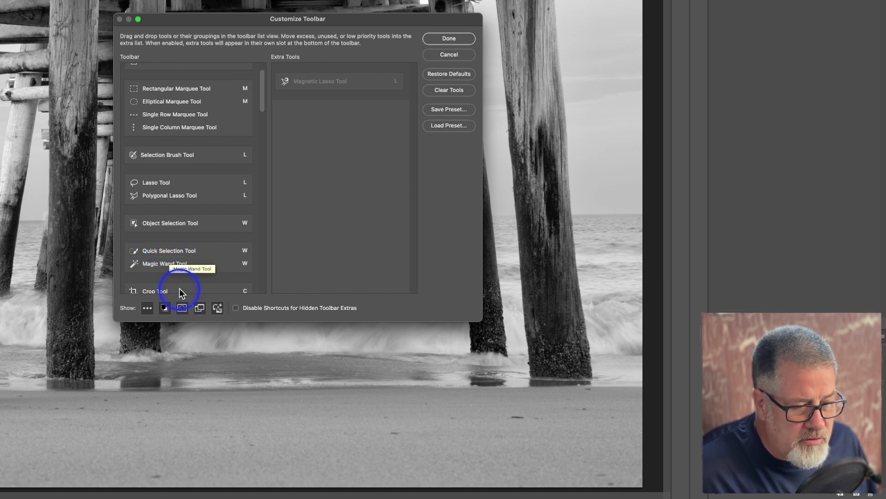
# Step: Review the quick selection, crop, slice, frame and eyedropper tool groups in the toolbar list
pyautogui.click(165, 264)
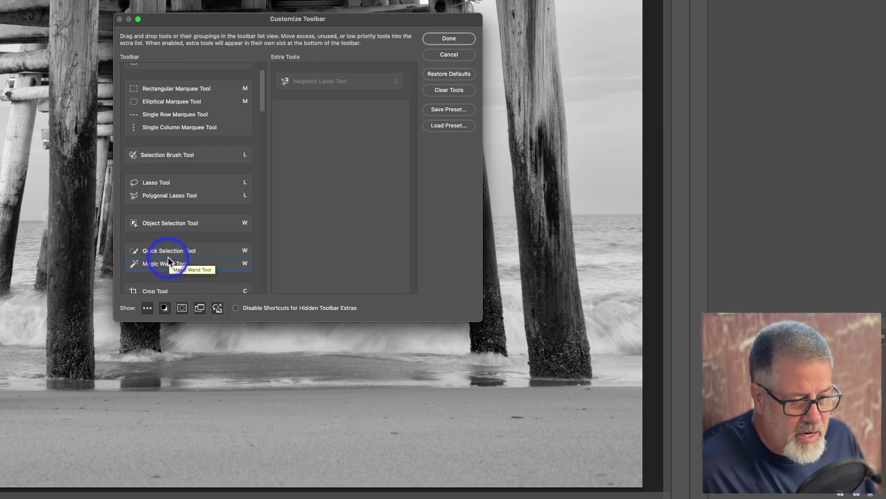
pyautogui.click(167, 252)
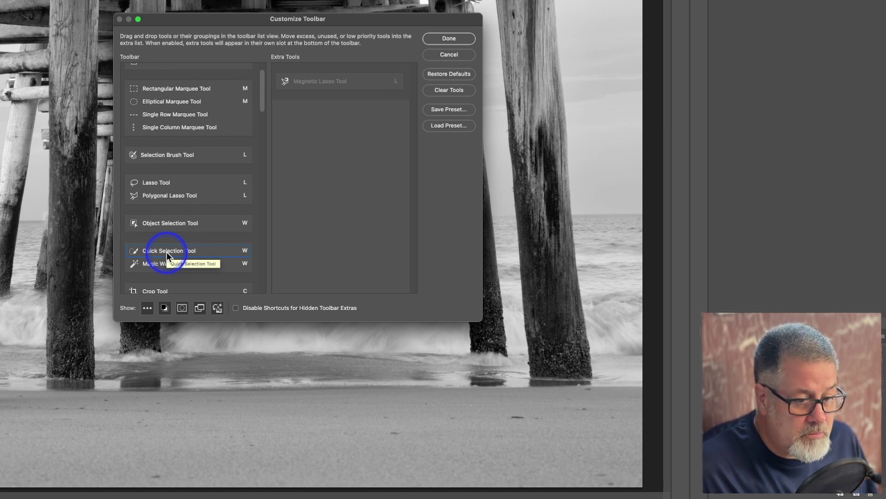
pyautogui.scroll(-6, 186, 244)
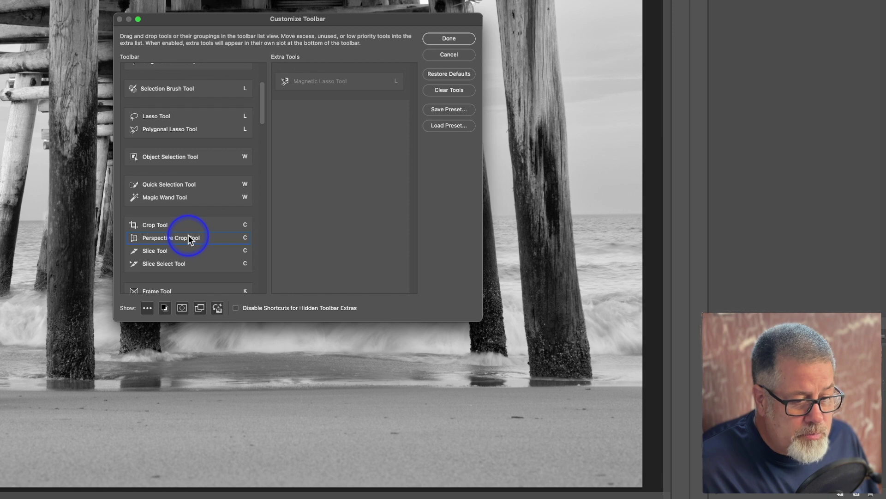
pyautogui.click(165, 261)
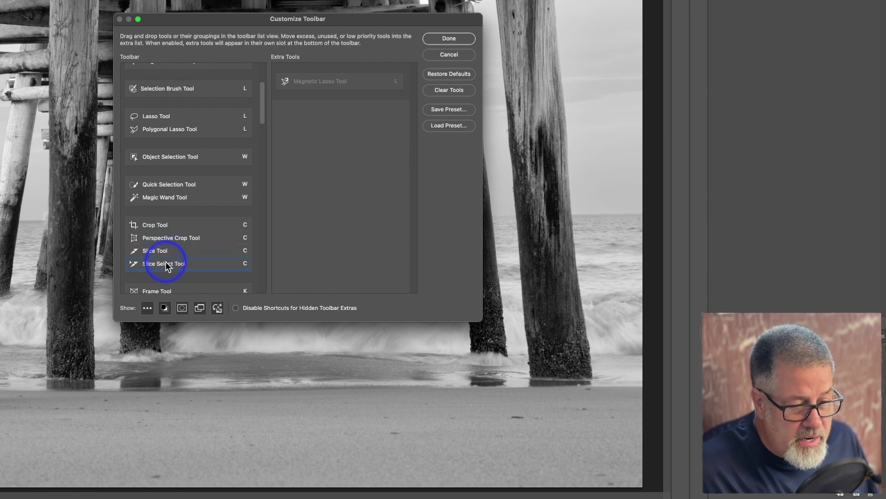
pyautogui.click(166, 235)
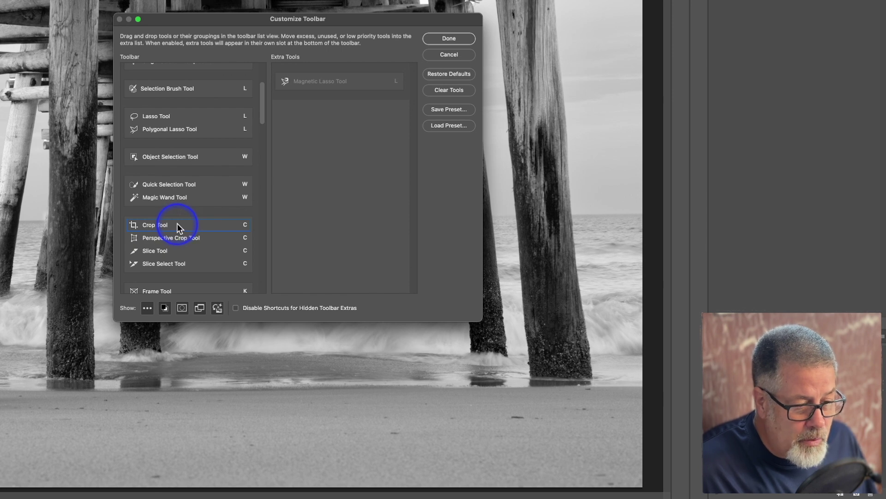
pyautogui.scroll(-5, 180, 224)
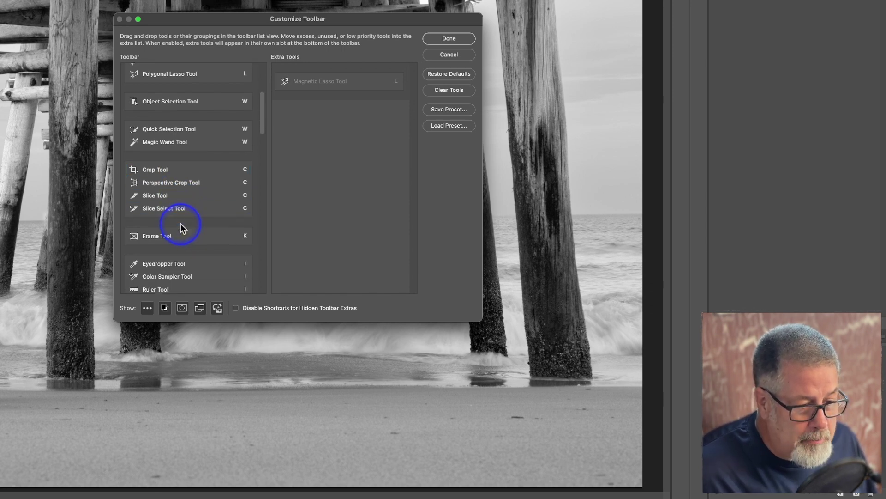
pyautogui.click(181, 235)
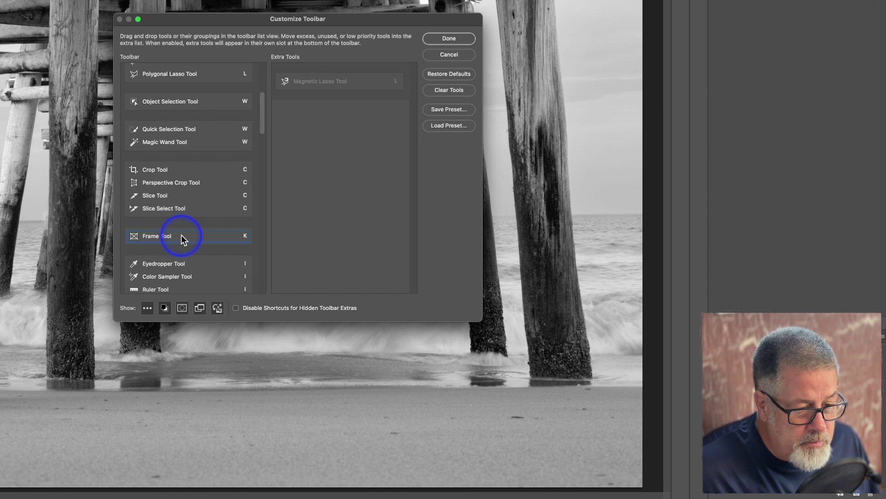
pyautogui.scroll(-6, 181, 235)
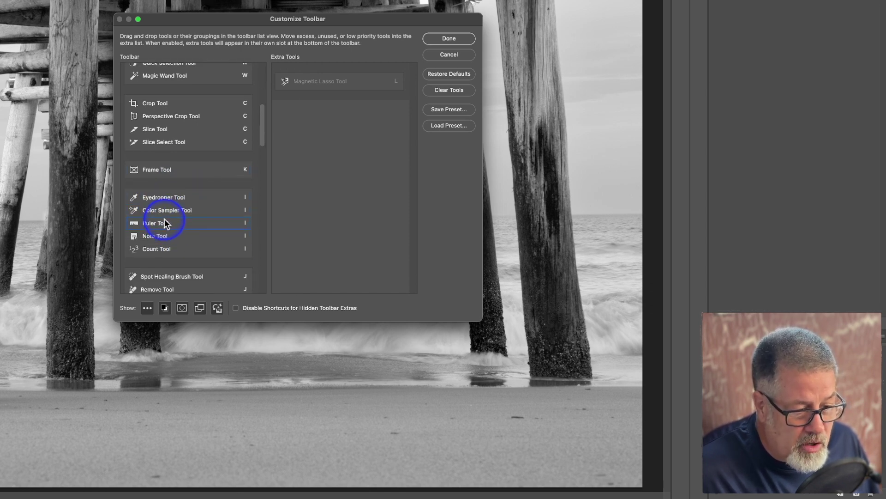
# Step: Separate the Spot Healing Brush, Remove, Healing Brush and Patch tools into their own individual groups
pyautogui.scroll(-3, 165, 223)
pyautogui.scroll(-3, 167, 214)
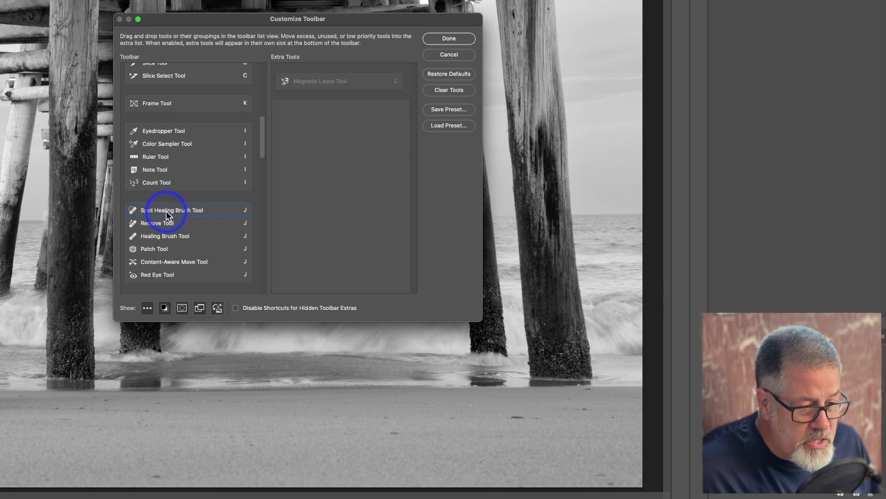
pyautogui.moveTo(166, 211); pyautogui.dragTo(168, 200)
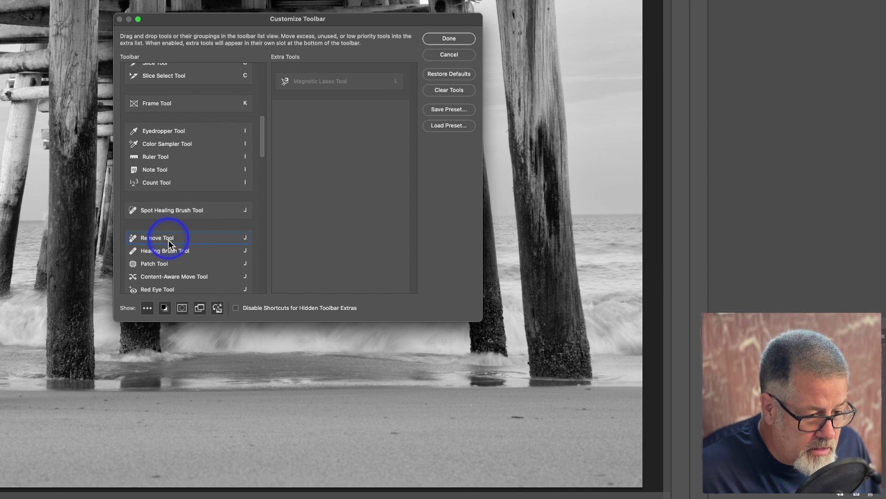
pyautogui.moveTo(168, 243)
pyautogui.mouseDown()
pyautogui.moveTo(165, 224)
pyautogui.moveTo(176, 273)
pyautogui.moveTo(172, 234)
pyautogui.moveTo(177, 263)
pyautogui.mouseUp()
pyautogui.scroll(-3, 180, 266)
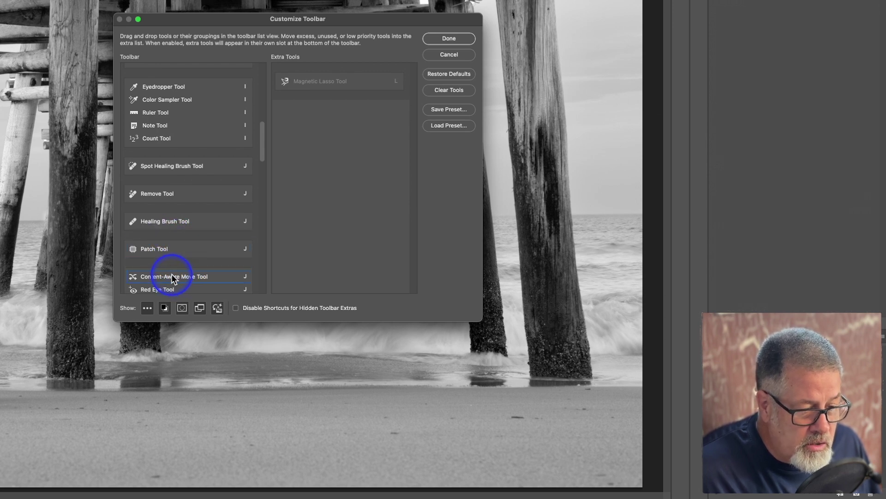
# Step: Move the Red Eye, Blur, Sharpen and Smudge tools to the extra tools, and place the Adjustment Brush Tool above the Object Selection Tool
pyautogui.moveTo(170, 287); pyautogui.dragTo(326, 253)
pyautogui.scroll(-4, 193, 237)
pyautogui.moveTo(186, 132)
pyautogui.mouseDown()
pyautogui.moveTo(180, 208)
pyautogui.moveTo(217, 231)
pyautogui.moveTo(212, 198)
pyautogui.moveTo(161, 223)
pyautogui.moveTo(162, 251)
pyautogui.moveTo(171, 253)
pyautogui.moveTo(165, 237)
pyautogui.moveTo(187, 279)
pyautogui.mouseUp()
pyautogui.moveTo(172, 237)
pyautogui.mouseDown()
pyautogui.moveTo(163, 237)
pyautogui.moveTo(310, 212)
pyautogui.moveTo(159, 237)
pyautogui.moveTo(328, 212)
pyautogui.moveTo(230, 237)
pyautogui.moveTo(323, 217)
pyautogui.mouseUp()
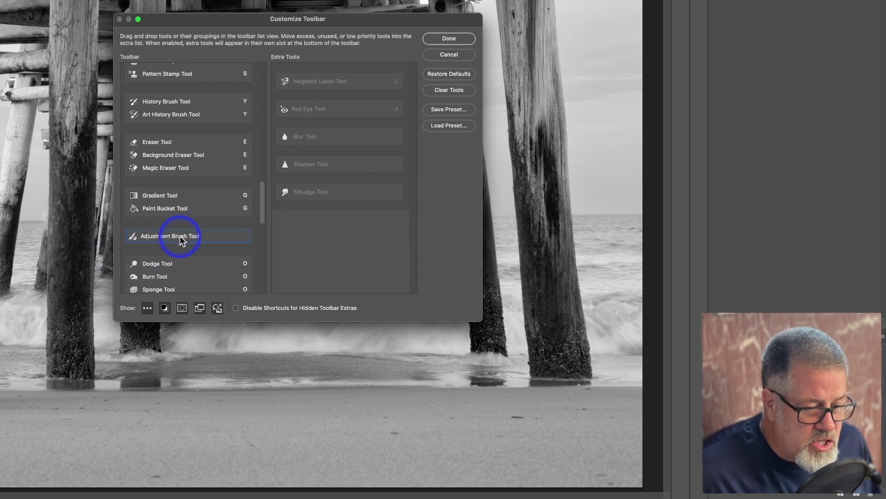
pyautogui.moveTo(180, 236)
pyautogui.mouseDown()
pyautogui.moveTo(194, 150)
pyautogui.moveTo(186, 168)
pyautogui.moveTo(197, 201)
pyautogui.moveTo(185, 215)
pyautogui.moveTo(176, 215)
pyautogui.moveTo(178, 182)
pyautogui.moveTo(178, 189)
pyautogui.mouseUp()
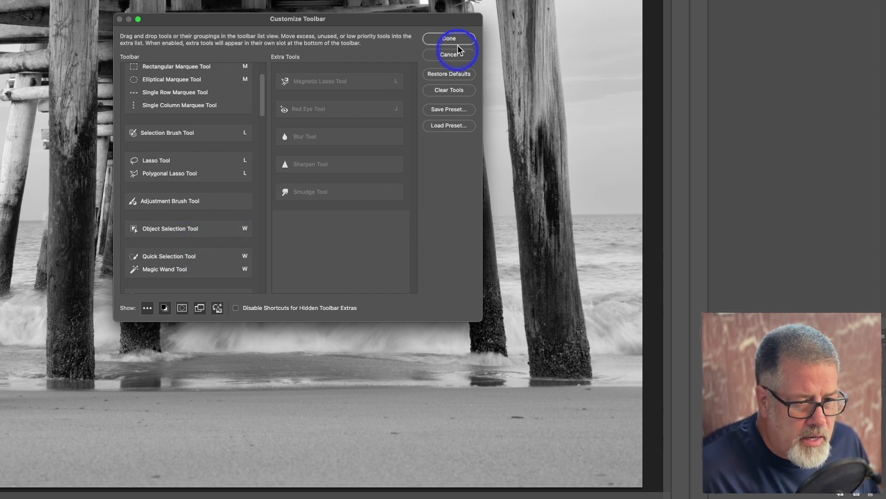
# Step: Save the customized toolbar as a preset named jcwtools and finish the toolbar customization
pyautogui.click(462, 111)
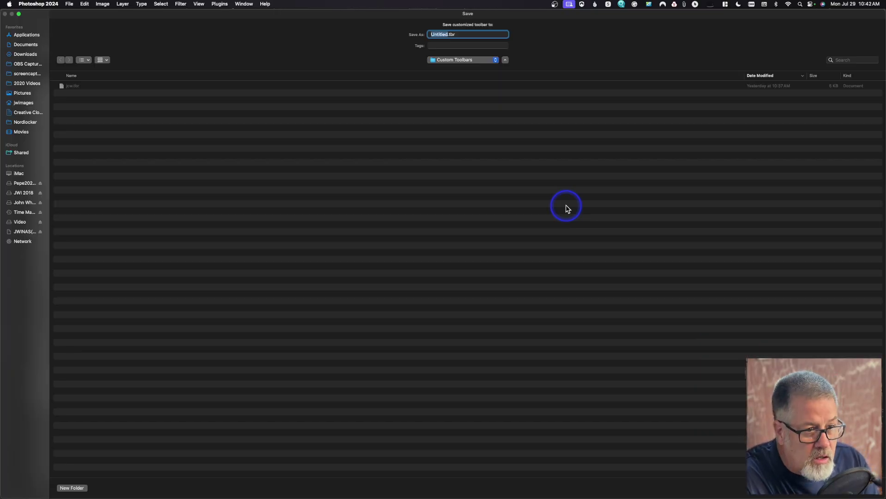
pyautogui.write('jcw')
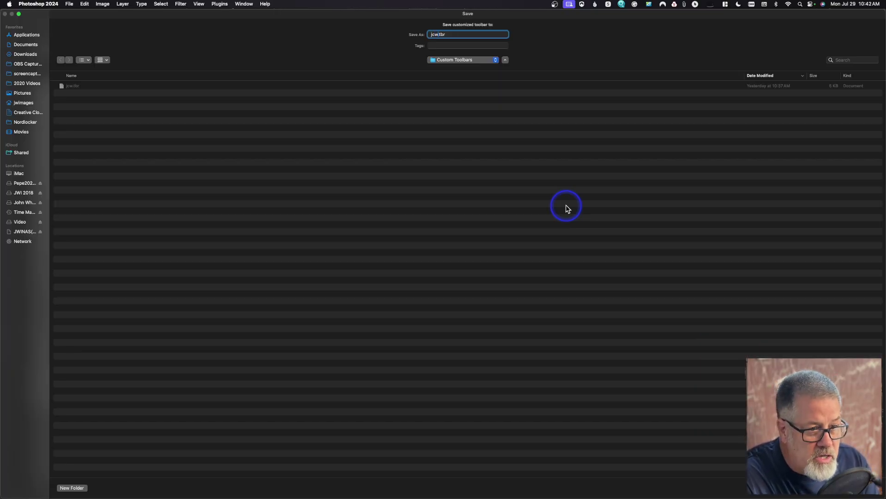
pyautogui.write('tools')
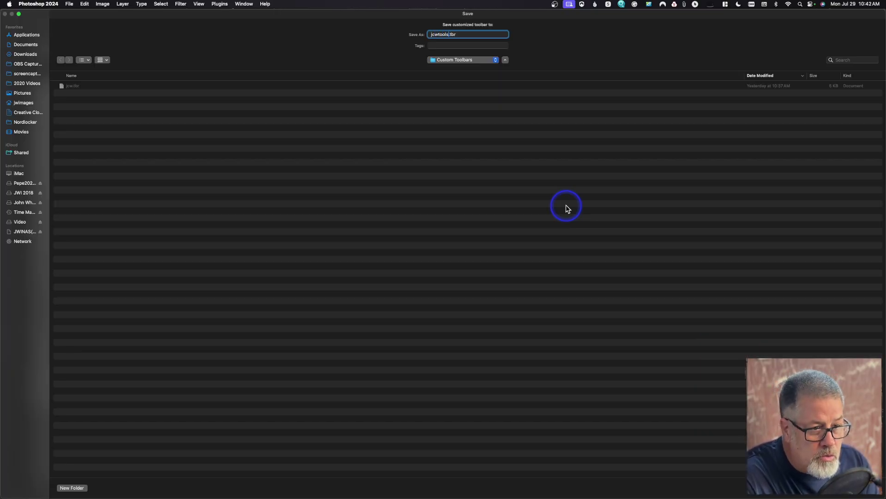
pyautogui.press('Return')
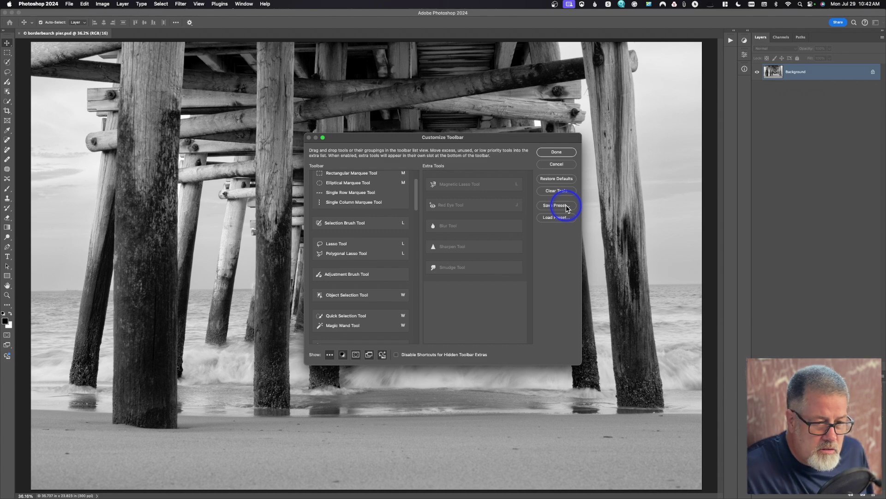
pyautogui.click(561, 152)
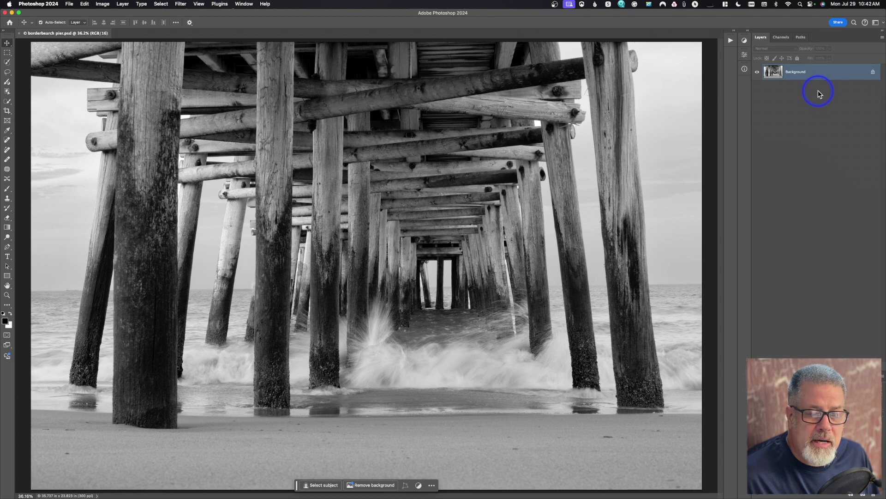
# Step: Switch to the Photography workspace
pyautogui.click(878, 23)
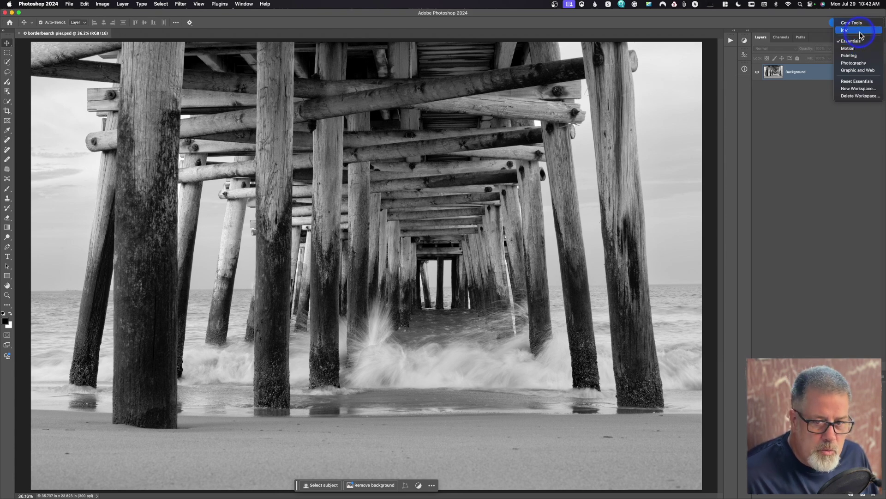
pyautogui.click(861, 63)
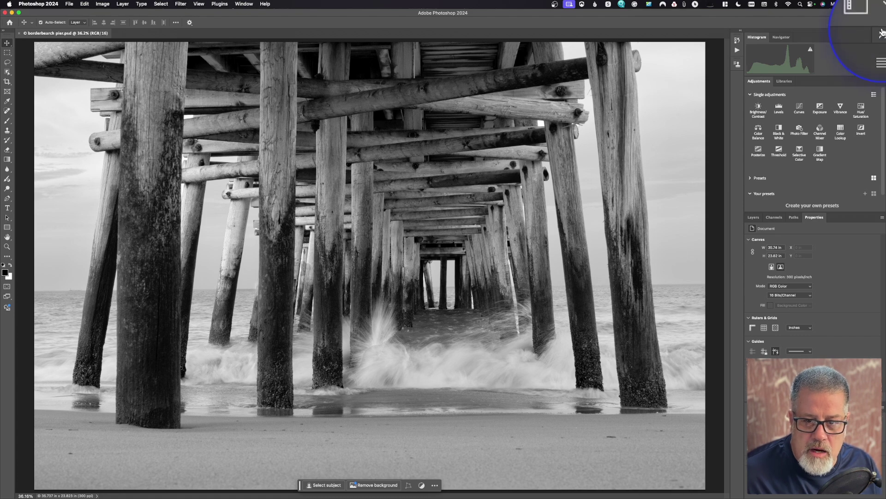
# Step: Try the collapsed panel column and its History panel, and leave the column with History and Clone Source expanded
pyautogui.click(742, 32)
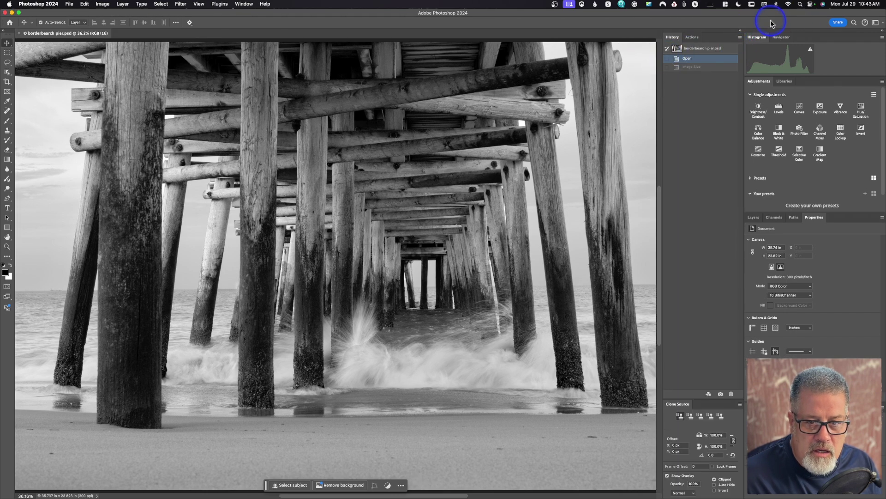
pyautogui.click(739, 30)
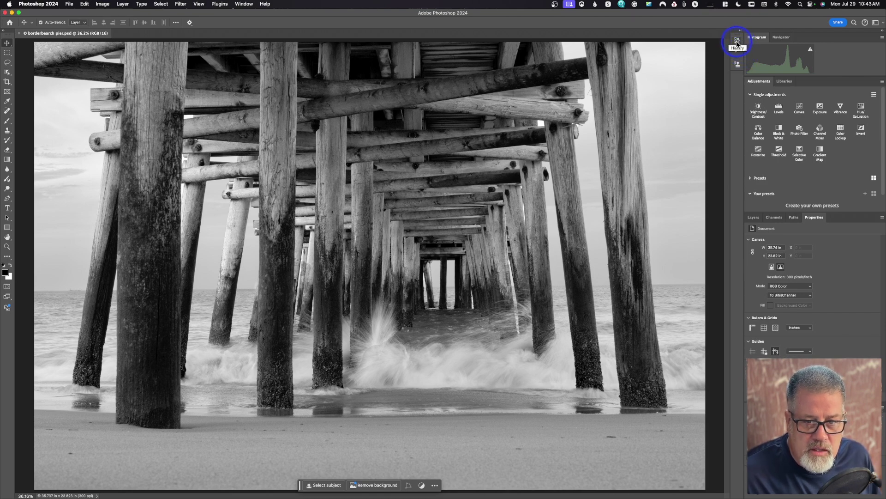
pyautogui.click(737, 42)
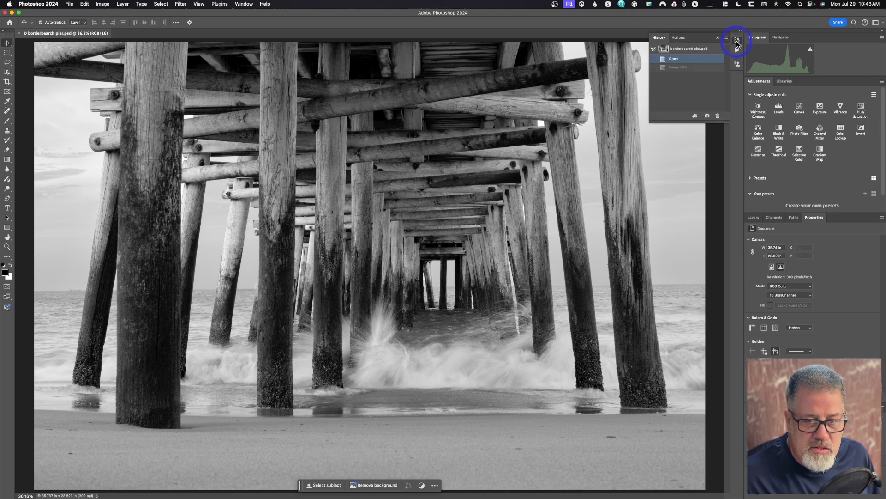
pyautogui.click(736, 41)
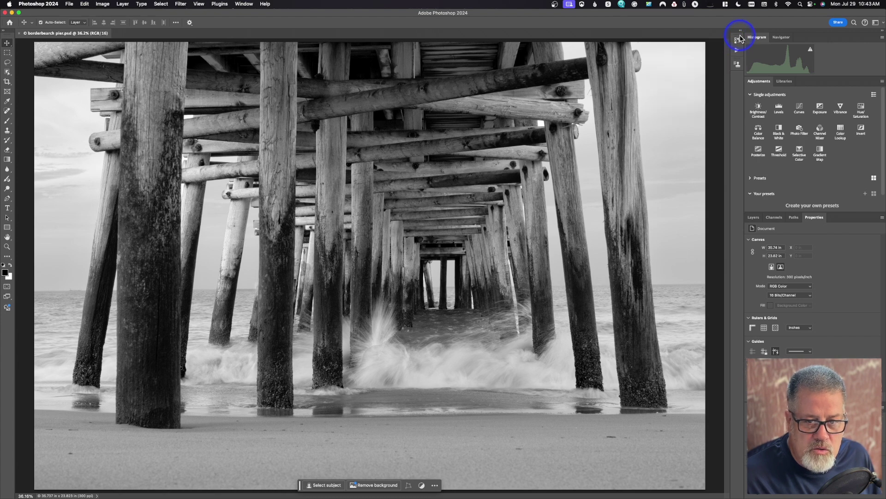
pyautogui.click(740, 30)
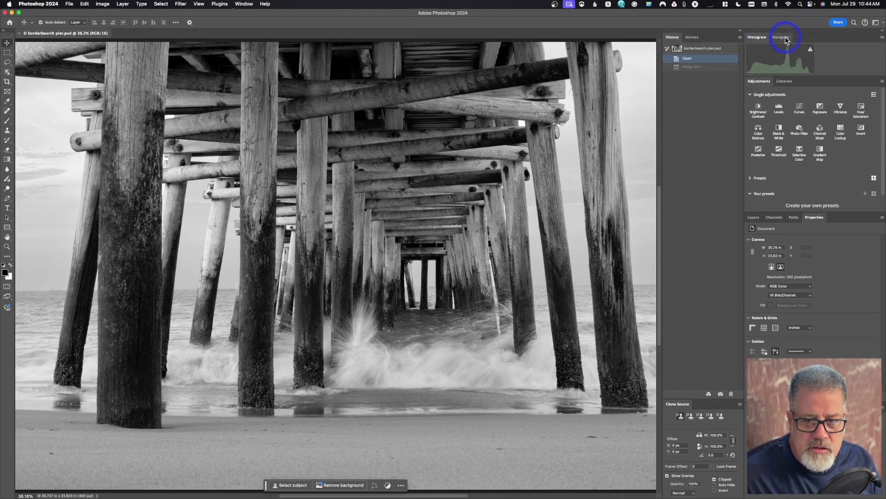
# Step: View the Navigator and Histogram panels and close their whole panel group
pyautogui.click(785, 39)
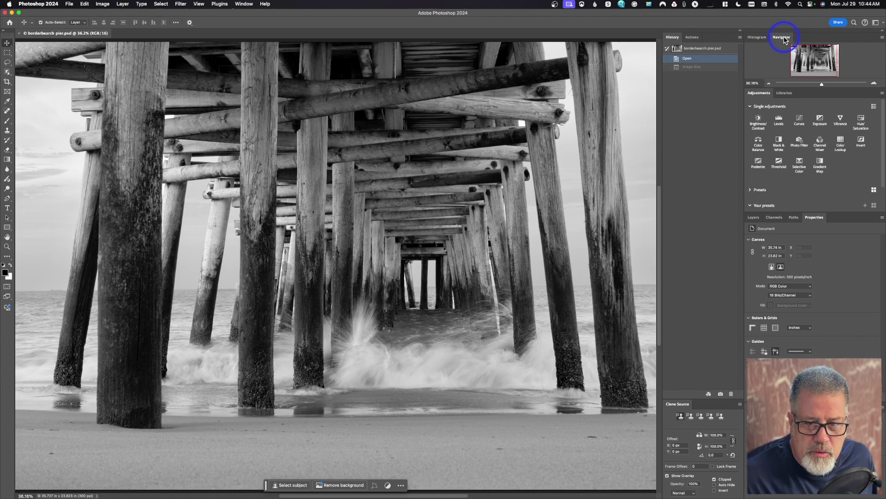
pyautogui.click(760, 39)
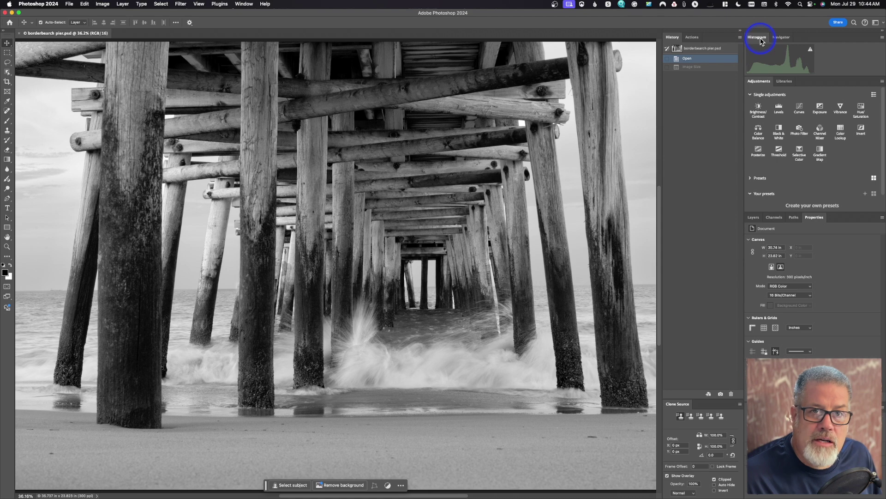
pyautogui.click(882, 41)
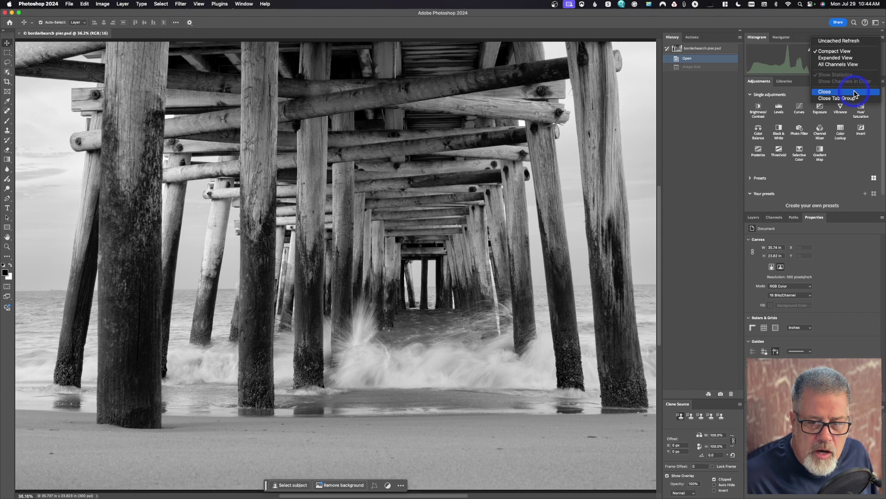
pyautogui.click(821, 98)
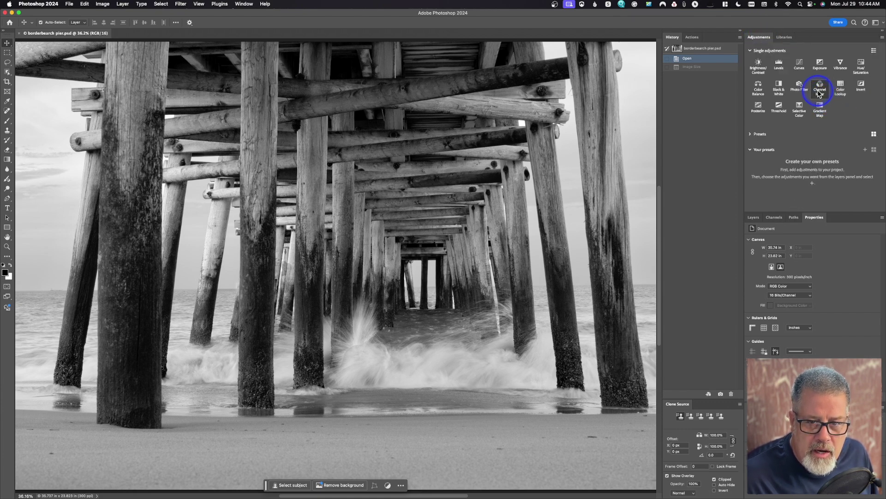
# Step: Display the Libraries panel and close it, keeping the Adjustments panel it was grouped with
pyautogui.click(786, 38)
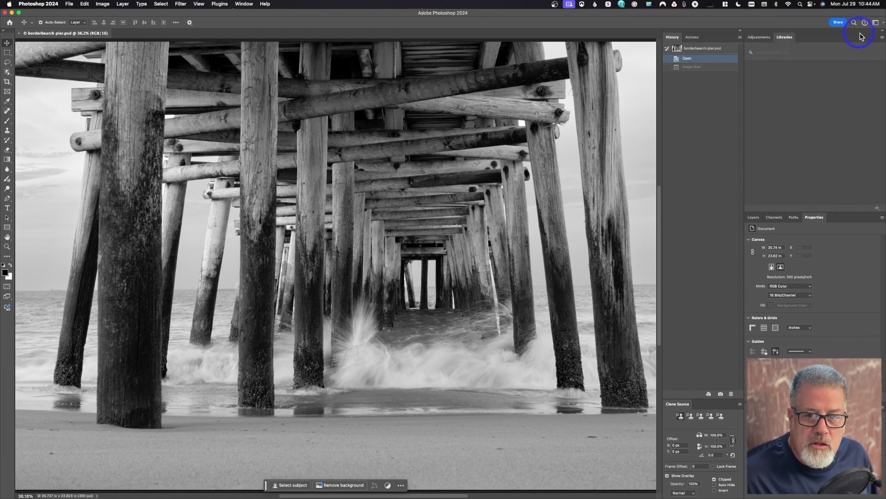
pyautogui.click(883, 38)
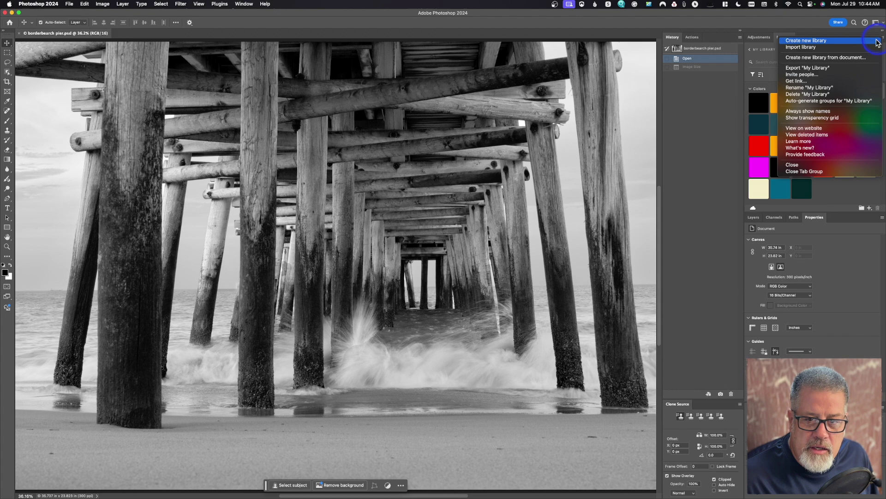
pyautogui.click(815, 164)
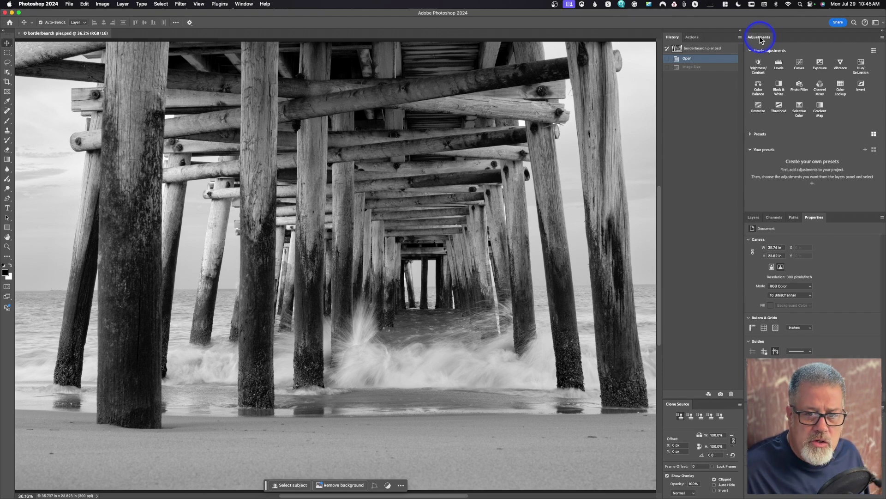
# Step: Move the Adjustments panel into the History column and dock it as a separate group above History and Actions
pyautogui.moveTo(760, 40); pyautogui.dragTo(715, 39)
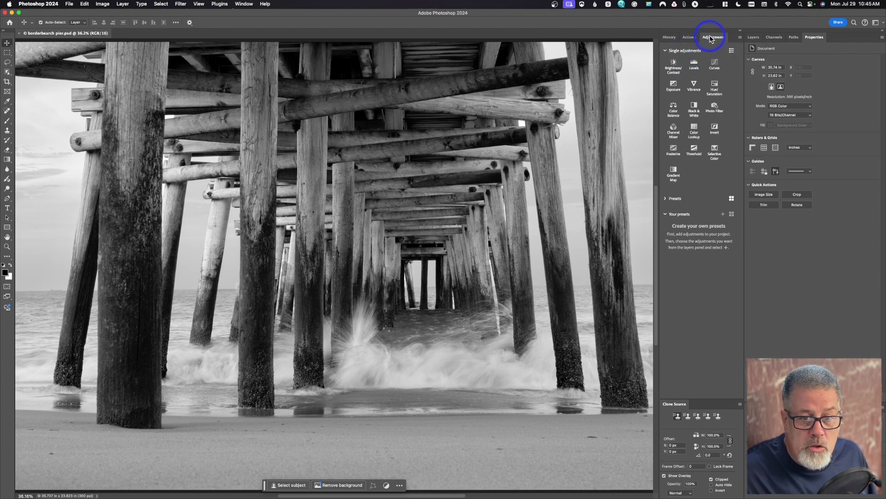
pyautogui.moveTo(711, 36); pyautogui.dragTo(697, 31)
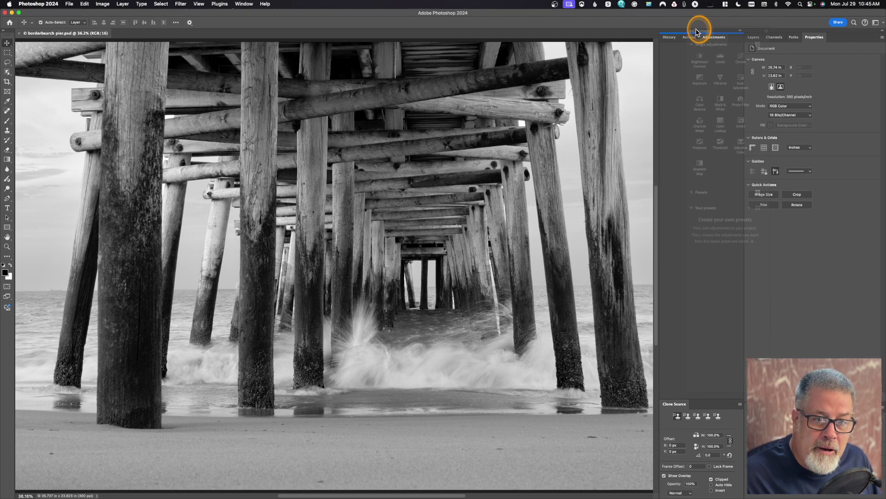
pyautogui.moveTo(698, 31); pyautogui.dragTo(699, 33)
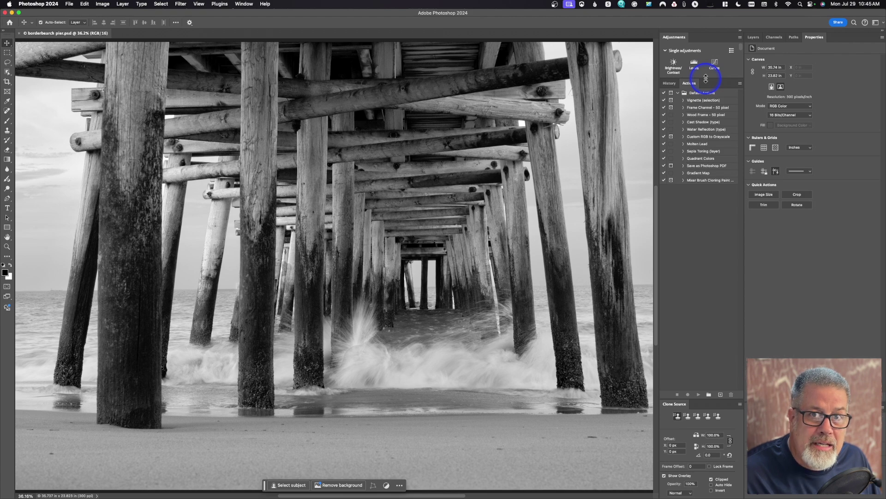
# Step: Resize the Adjustments panel and widen its column to fit four adjustments per row, trying the list view and restoring the grid
pyautogui.moveTo(706, 78); pyautogui.dragTo(708, 190)
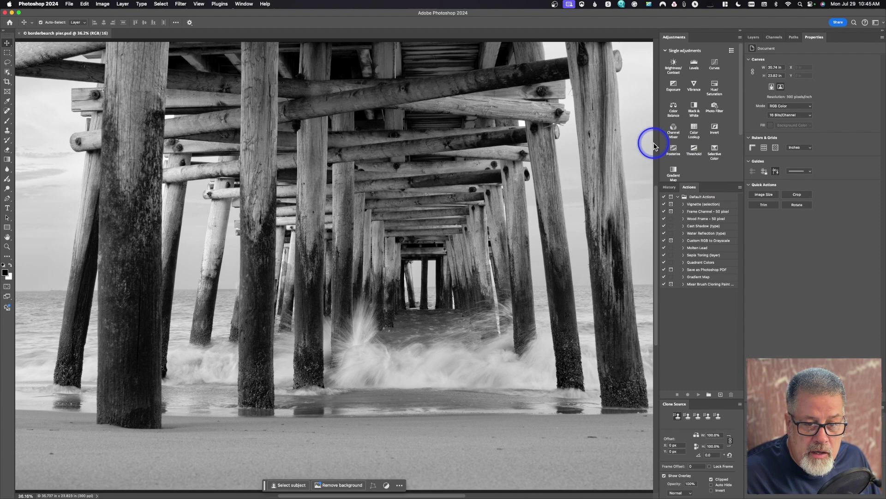
pyautogui.moveTo(660, 144); pyautogui.dragTo(639, 145)
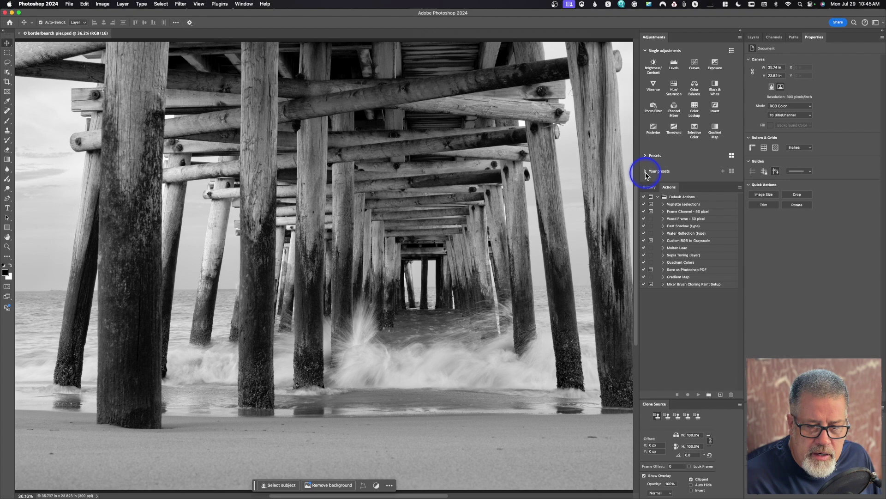
pyautogui.moveTo(683, 183); pyautogui.dragTo(680, 149)
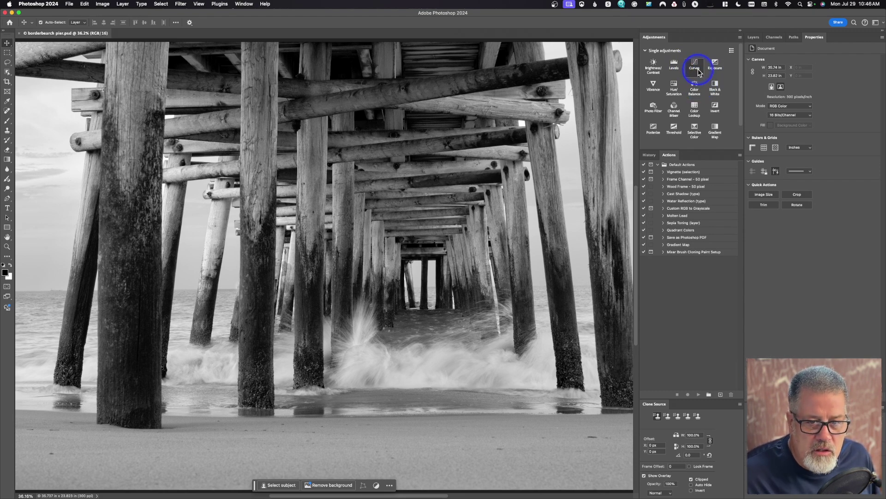
pyautogui.click(731, 51)
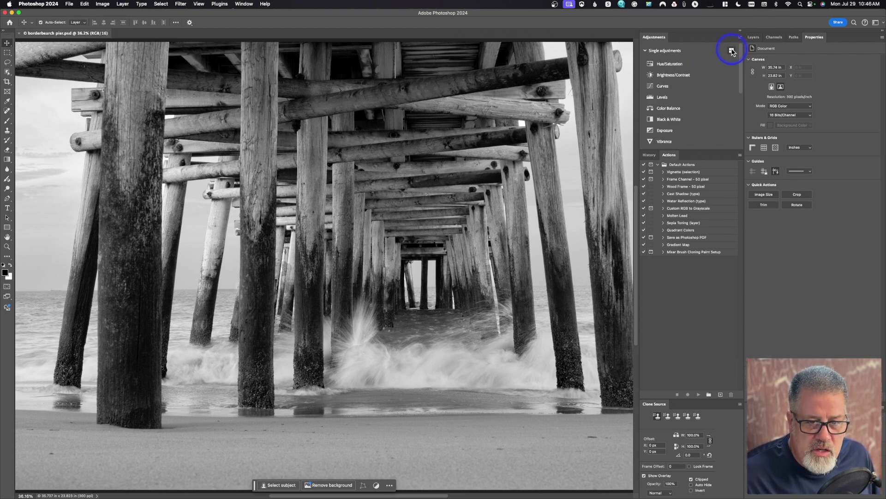
pyautogui.click(732, 51)
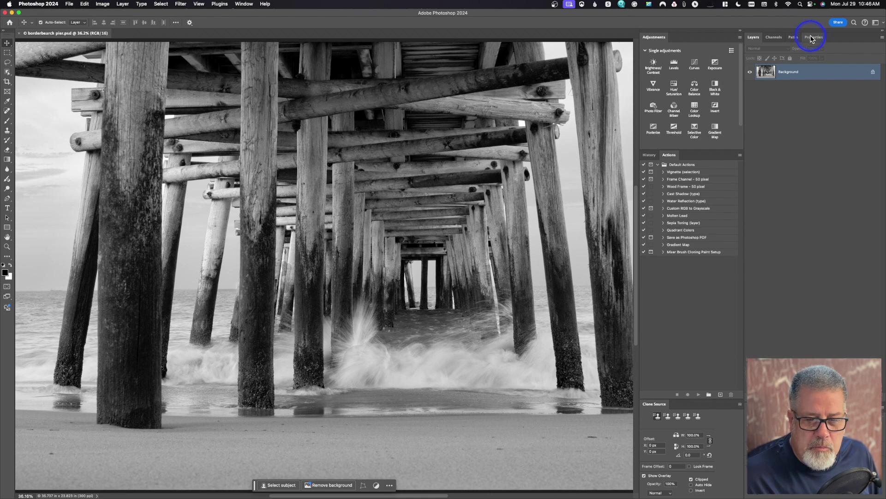
# Step: Dock the Properties panel as its own group beneath Adjustments, and close the Channels and Paths panels, keeping Layers
pyautogui.moveTo(811, 36); pyautogui.dragTo(683, 149)
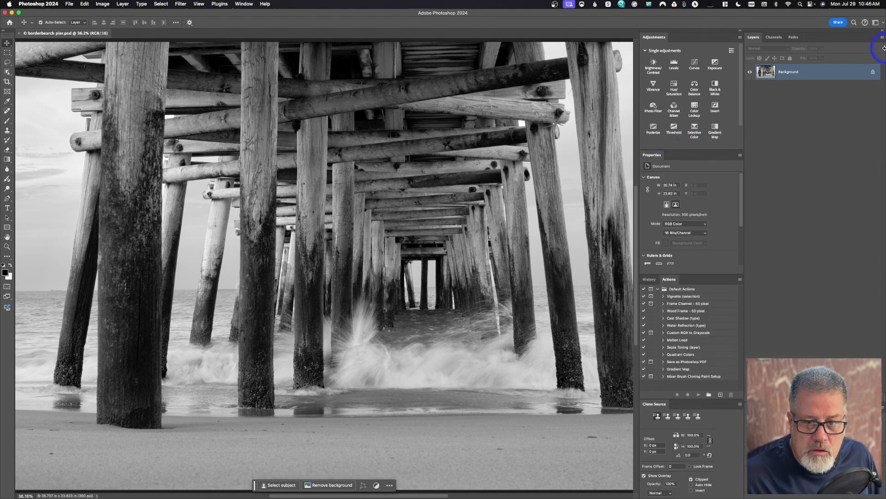
pyautogui.click(801, 38)
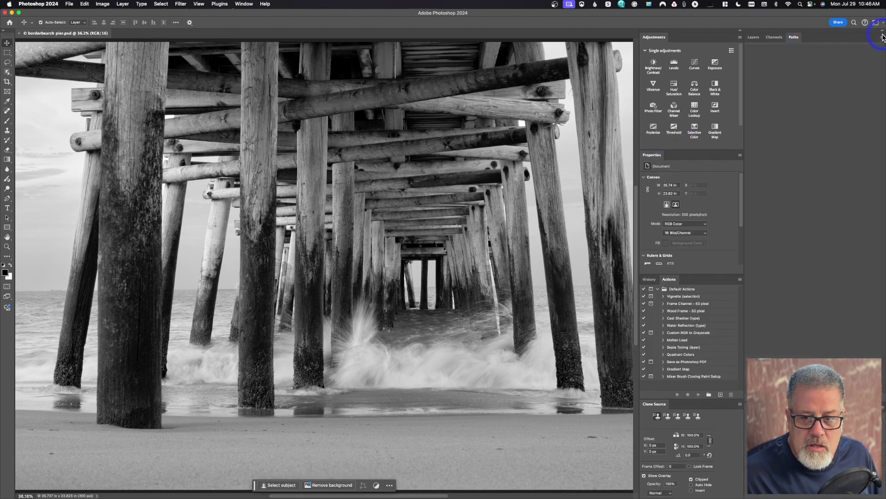
pyautogui.click(883, 38)
pyautogui.click(854, 137)
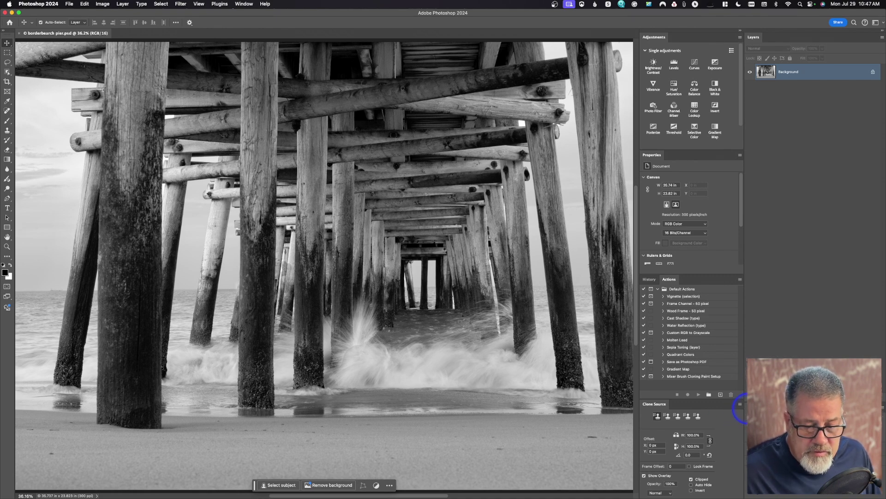
# Step: Group the Info panel with Clone Source, and dock the History panel beneath Layers with more height
pyautogui.moveTo(752, 407); pyautogui.dragTo(707, 408)
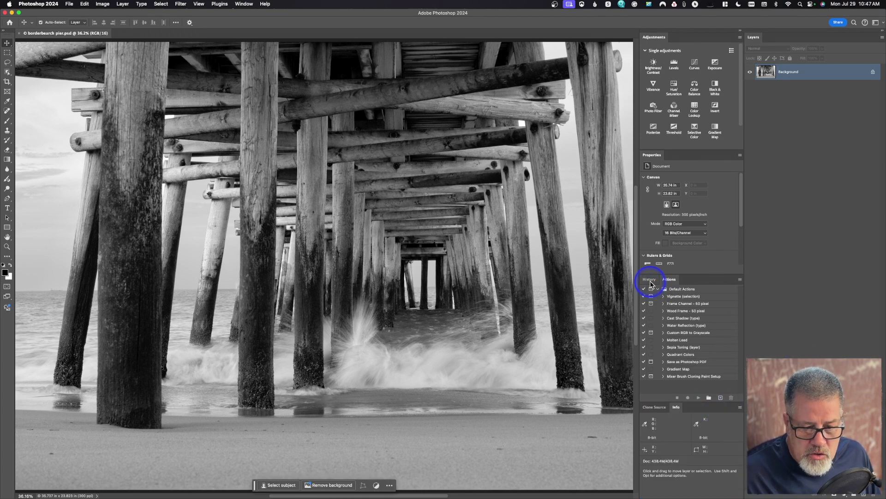
pyautogui.moveTo(668, 280); pyautogui.dragTo(838, 383)
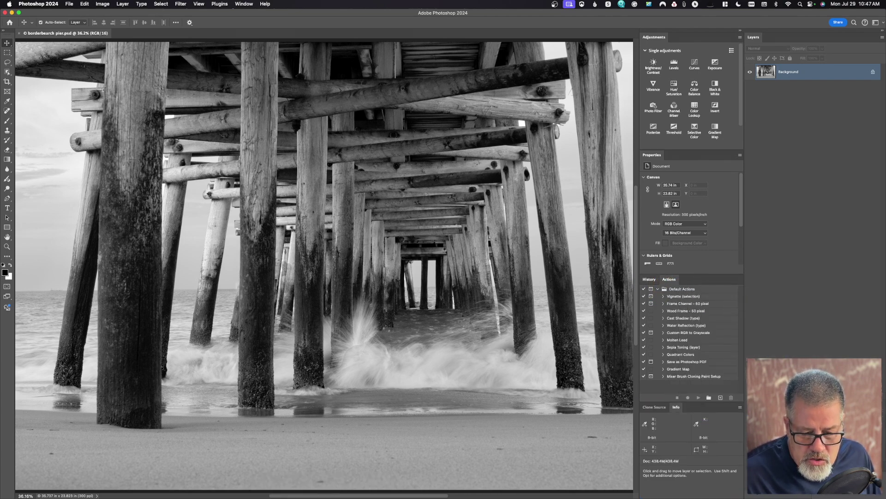
pyautogui.moveTo(796, 497); pyautogui.dragTo(797, 498)
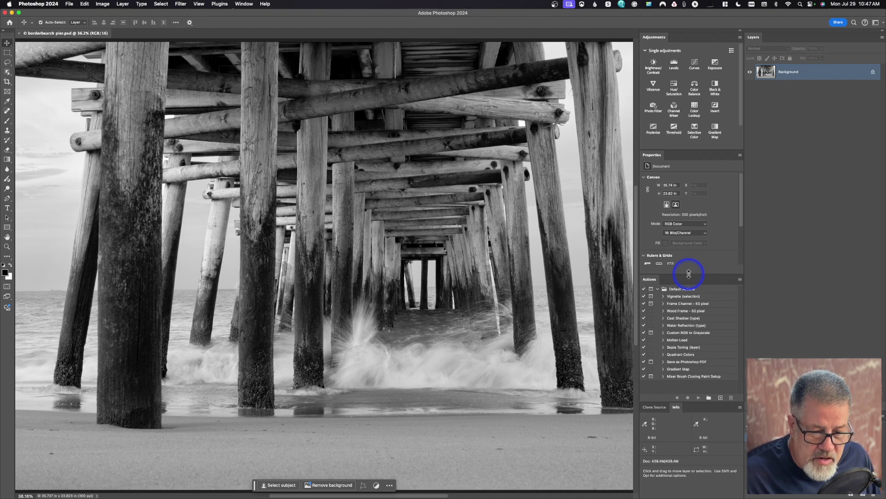
pyautogui.moveTo(689, 274); pyautogui.dragTo(690, 270)
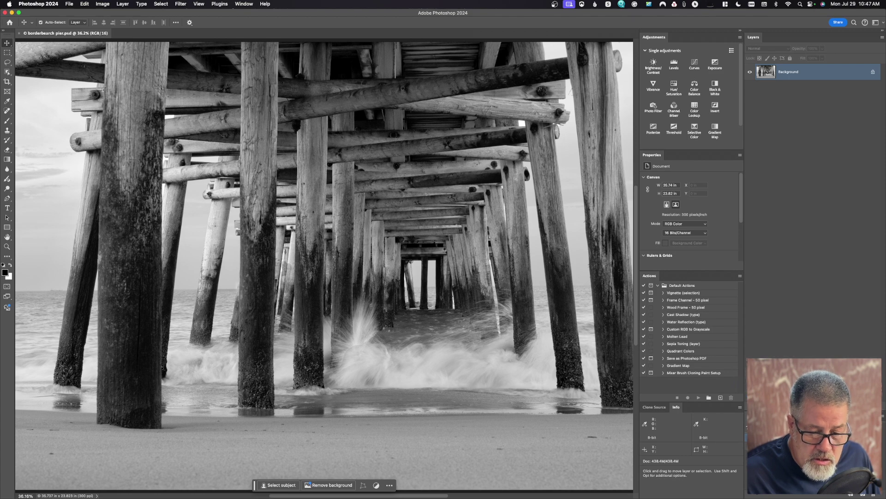
pyautogui.moveTo(774, 427); pyautogui.dragTo(795, 354)
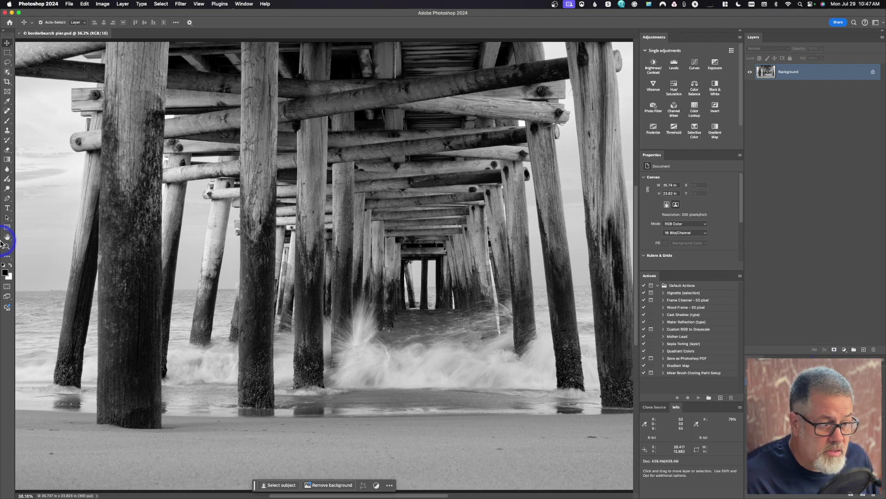
pyautogui.moveTo(5, 236)
pyautogui.click(15, 211)
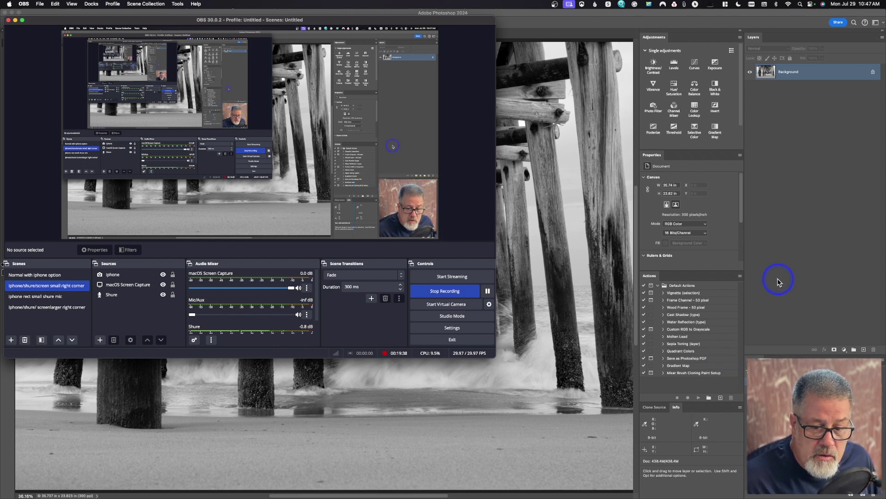
pyautogui.click(622, 24)
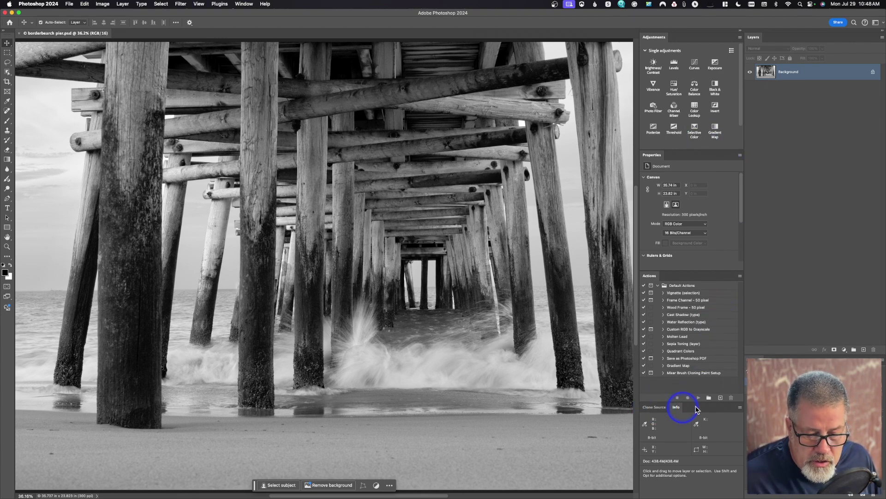
# Step: Close the Clone Source panel, leaving the Info panel in its group
pyautogui.click(661, 409)
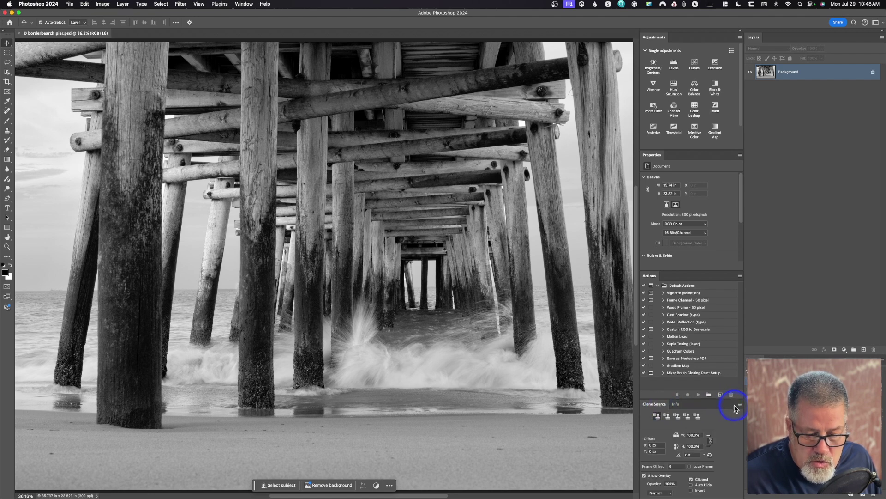
pyautogui.click(739, 405)
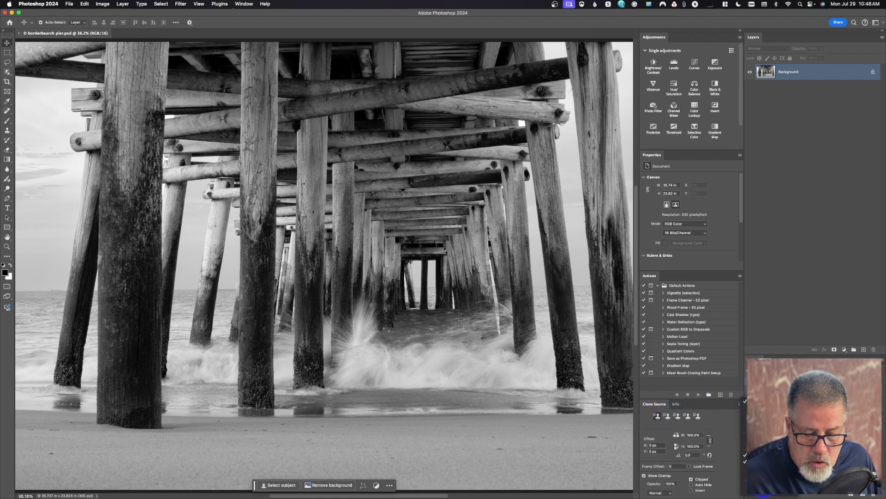
pyautogui.click(744, 485)
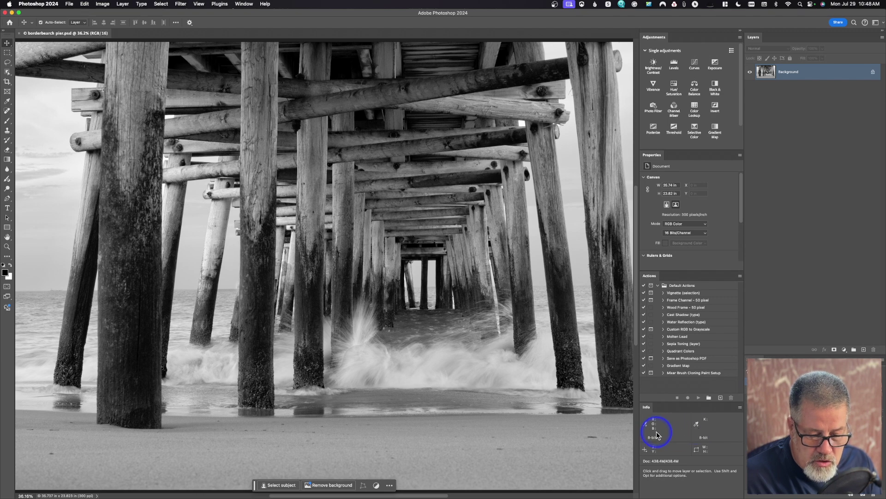
# Step: Try Actual Color for the Info panel's second color readout and set it back to Grayscale
pyautogui.click(698, 425)
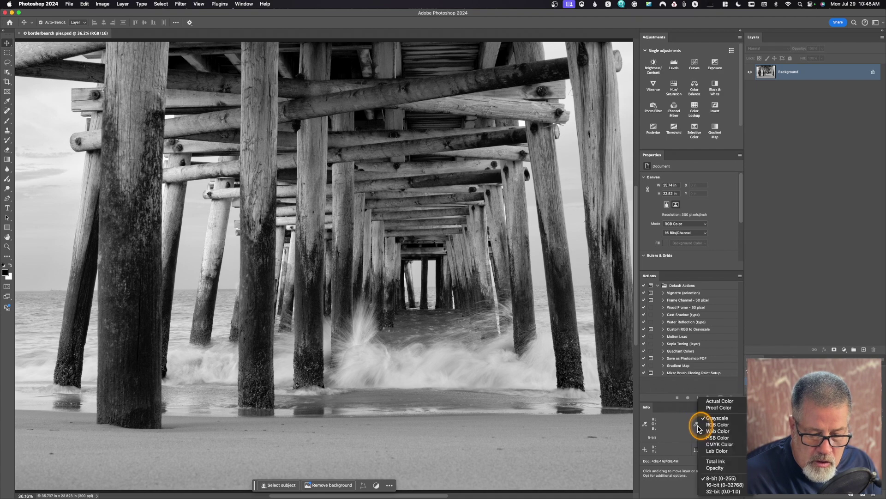
pyautogui.click(708, 402)
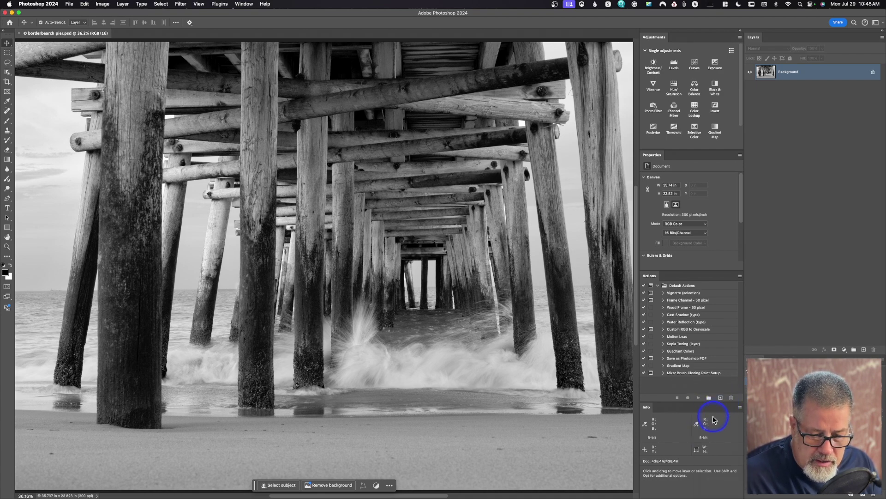
pyautogui.click(697, 425)
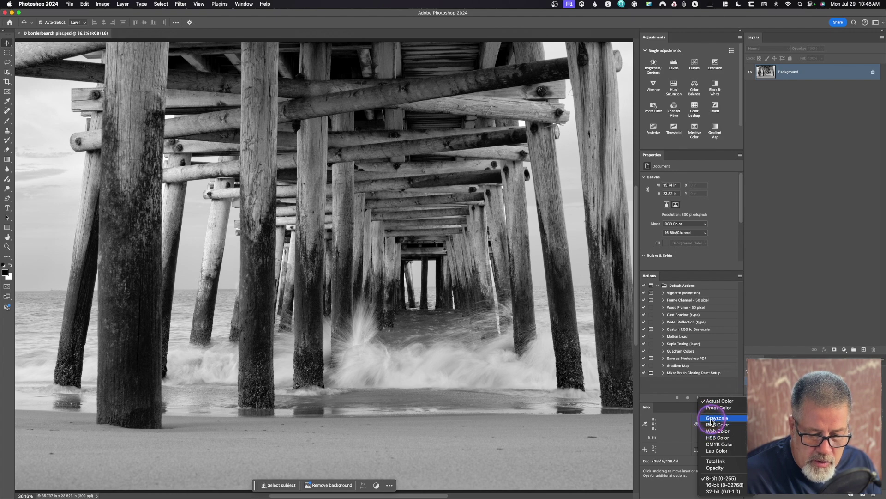
pyautogui.click(716, 418)
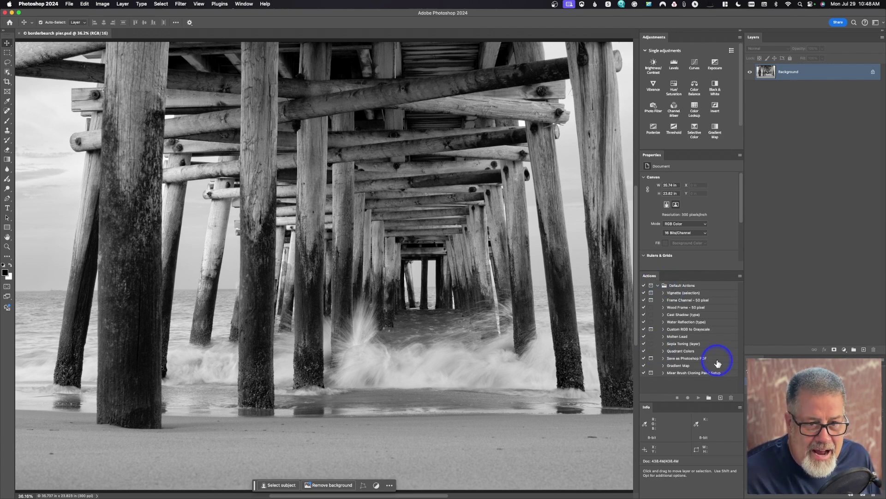
# Step: Dock the Actions panel in its own column beside Adjustments, collapse that column to an icon, and enlarge the Properties panel
pyautogui.moveTo(650, 276); pyautogui.dragTo(635, 37)
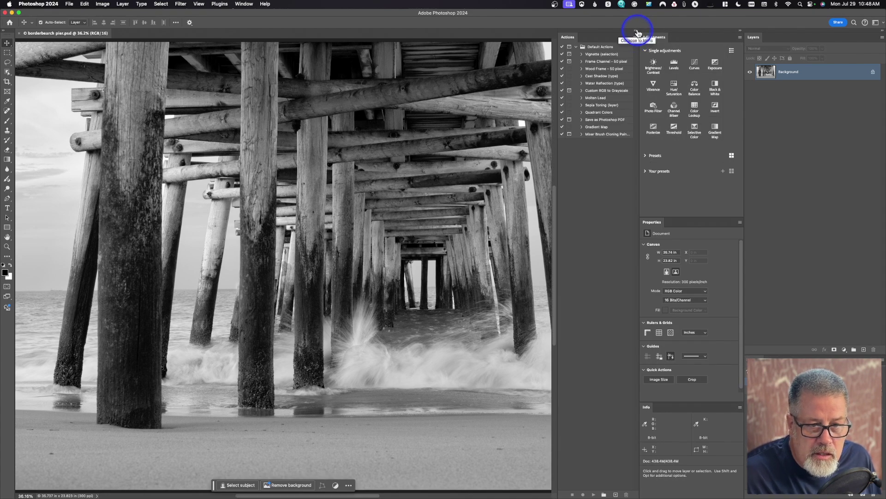
pyautogui.click(637, 31)
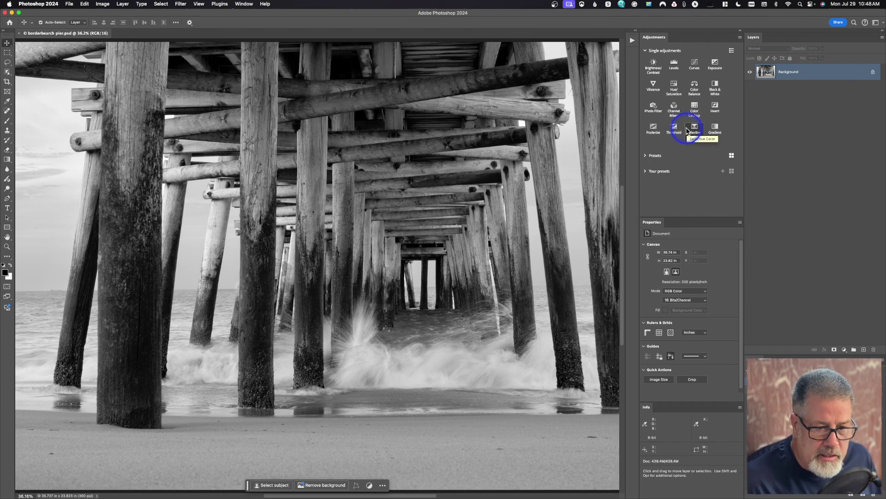
pyautogui.moveTo(692, 217); pyautogui.dragTo(696, 146)
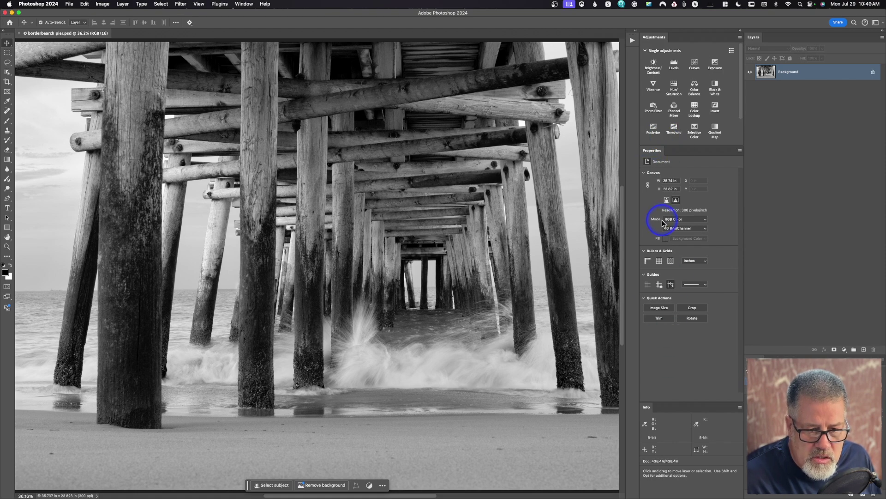
# Step: Add a Curves adjustment layer to try the Properties panel, and undo it
pyautogui.click(696, 65)
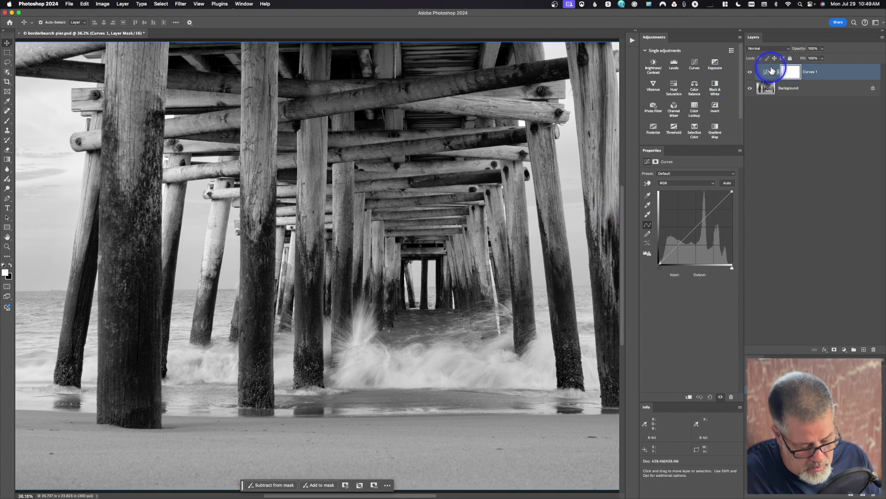
pyautogui.press('super+z')
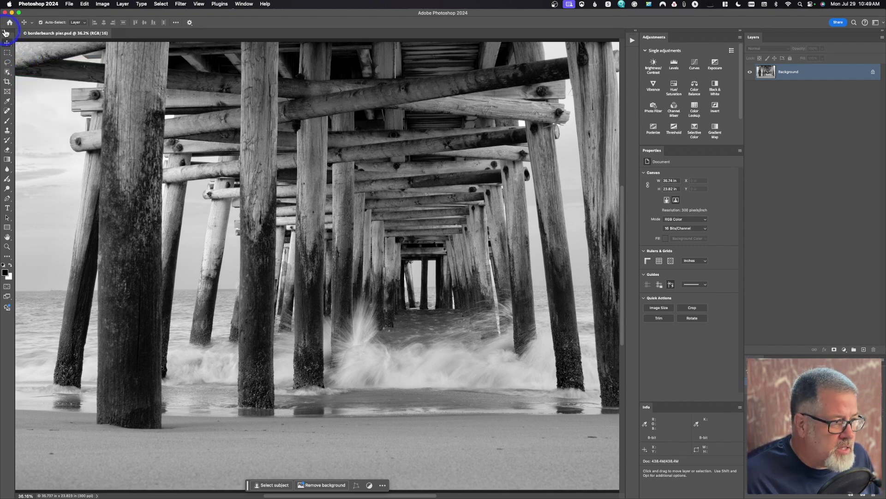
# Step: Try docking the toolbar beside the Adjustments column, return it to its original edge, and toggle its column layout
pyautogui.moveTo(9, 35); pyautogui.dragTo(640, 48)
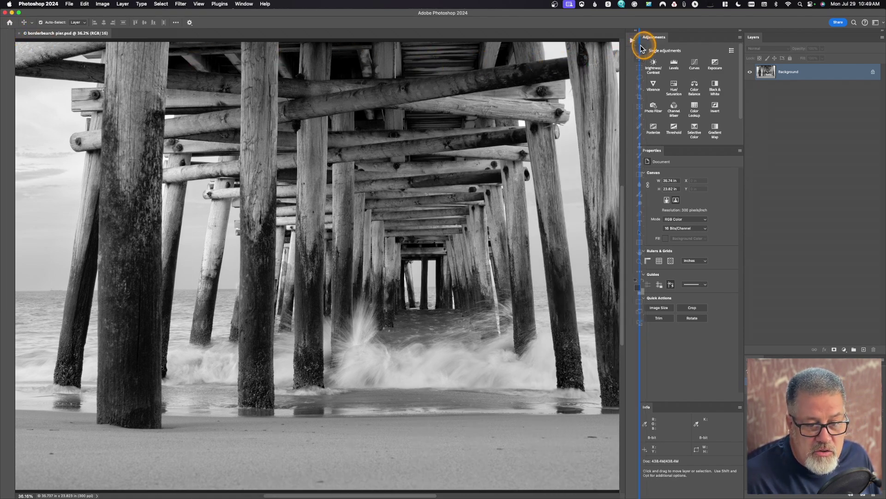
pyautogui.moveTo(640, 48); pyautogui.dragTo(641, 48)
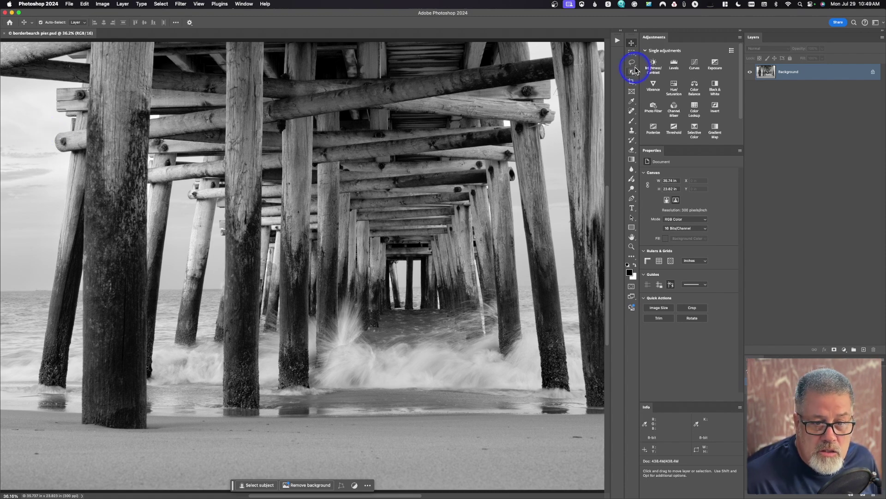
pyautogui.moveTo(627, 37); pyautogui.dragTo(1, 72)
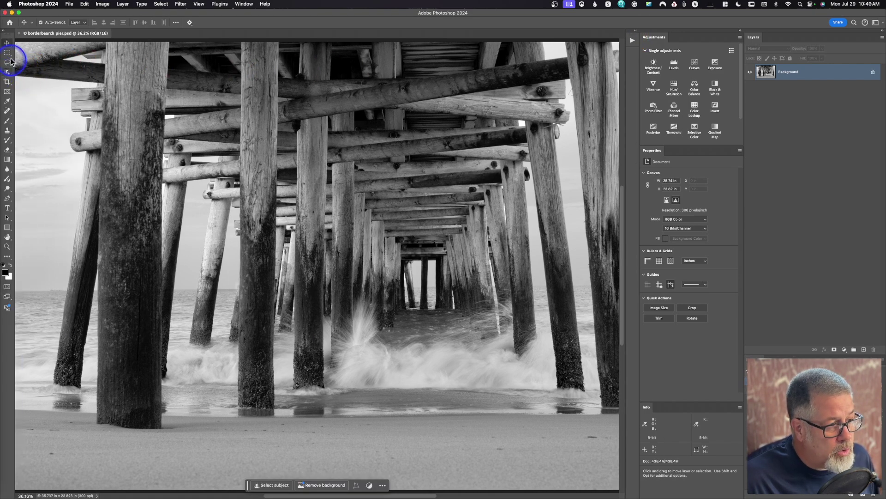
pyautogui.click(5, 32)
pyautogui.click(4, 33)
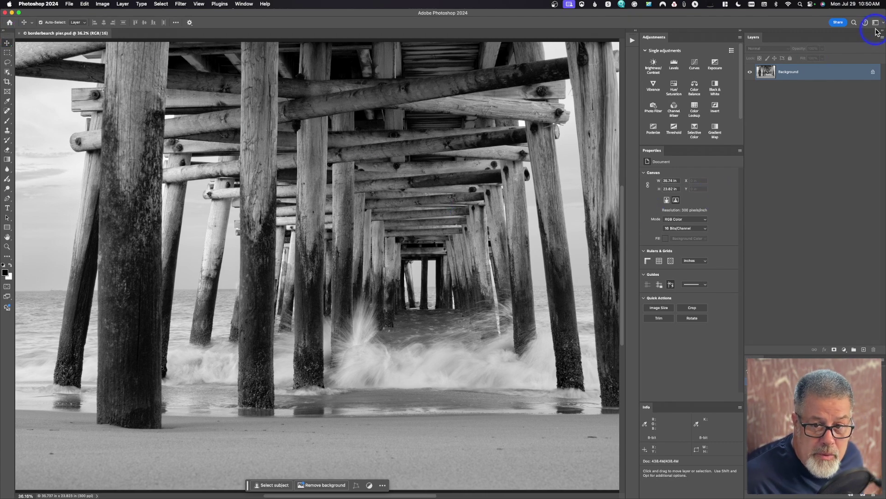
# Step: Save the layout as a new workspace named "jcw workspace", capturing Keyboard Shortcuts, Menus and Toolbar
pyautogui.click(882, 24)
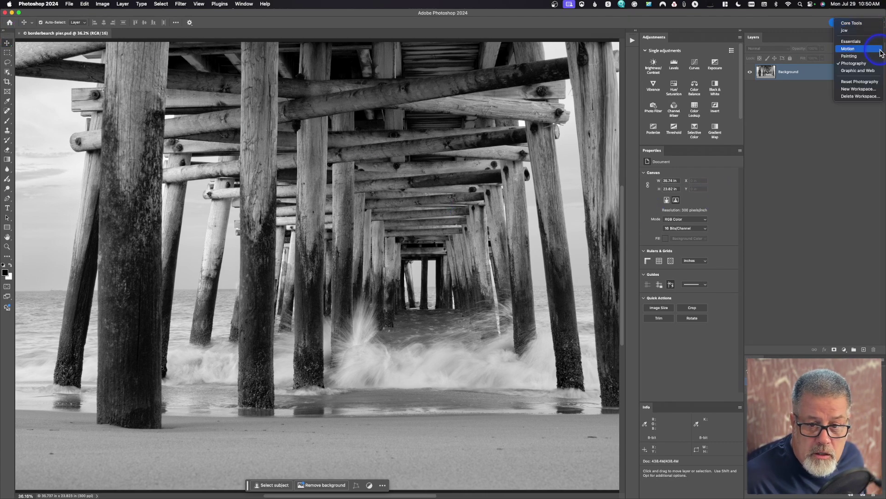
pyautogui.click(859, 89)
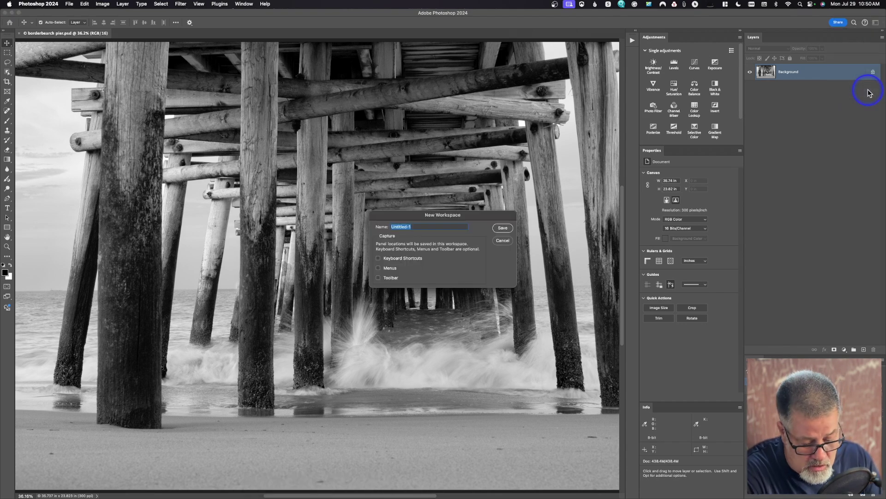
pyautogui.write('jcw workspace')
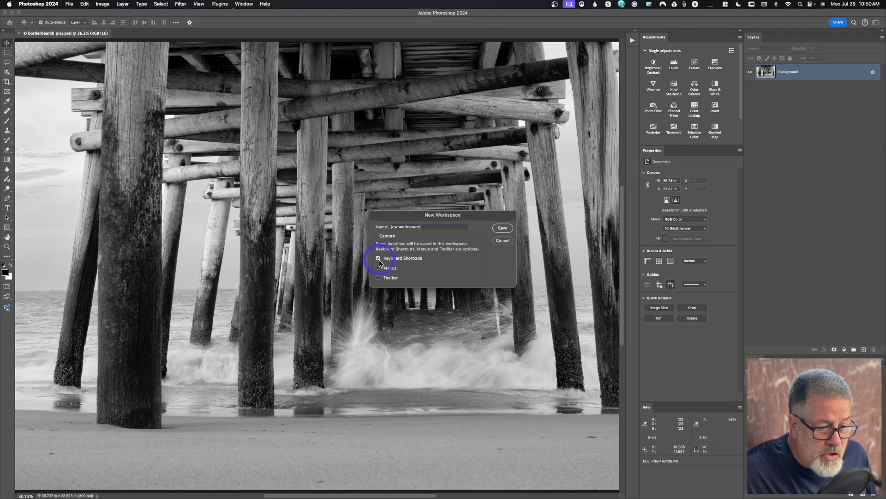
pyautogui.click(378, 278)
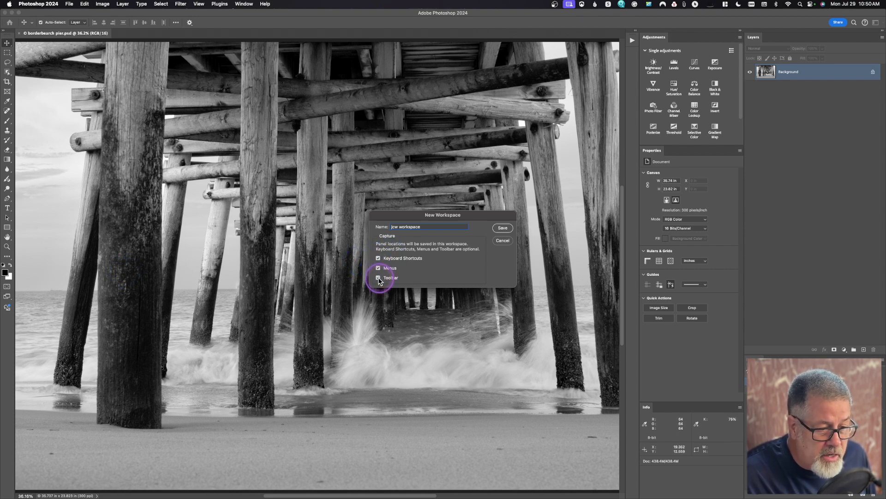
pyautogui.click(503, 227)
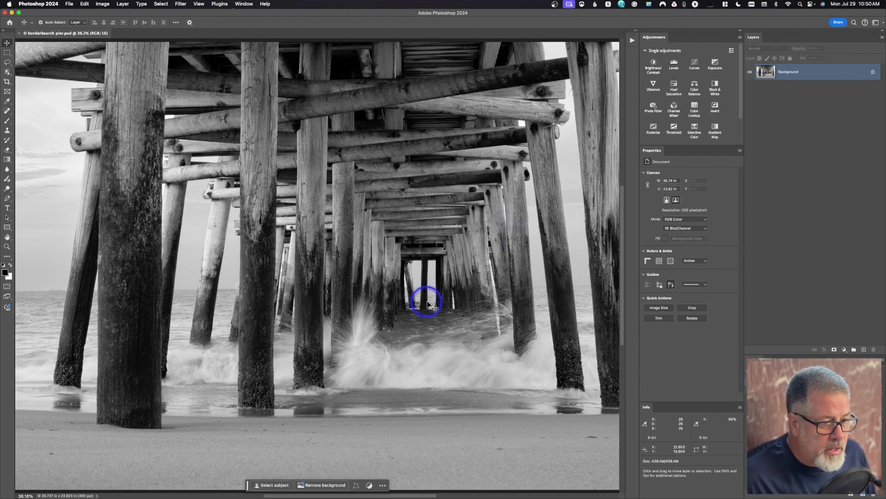
# Step: Switch to the Essentials workspace and return to the saved "jcw workspace"
pyautogui.click(881, 22)
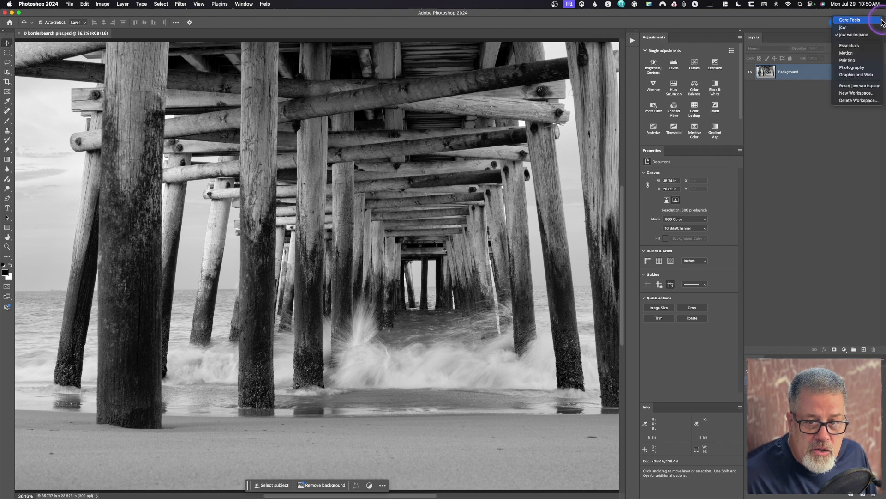
pyautogui.click(852, 46)
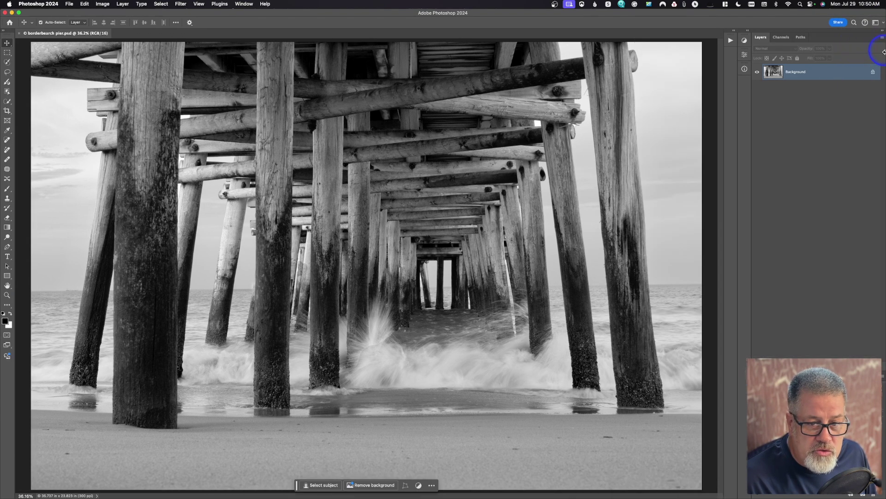
pyautogui.click(880, 24)
pyautogui.click(862, 38)
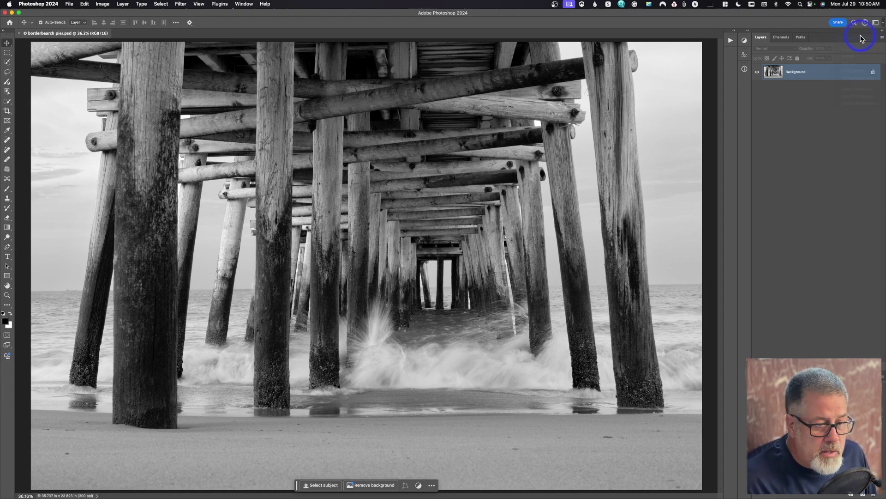